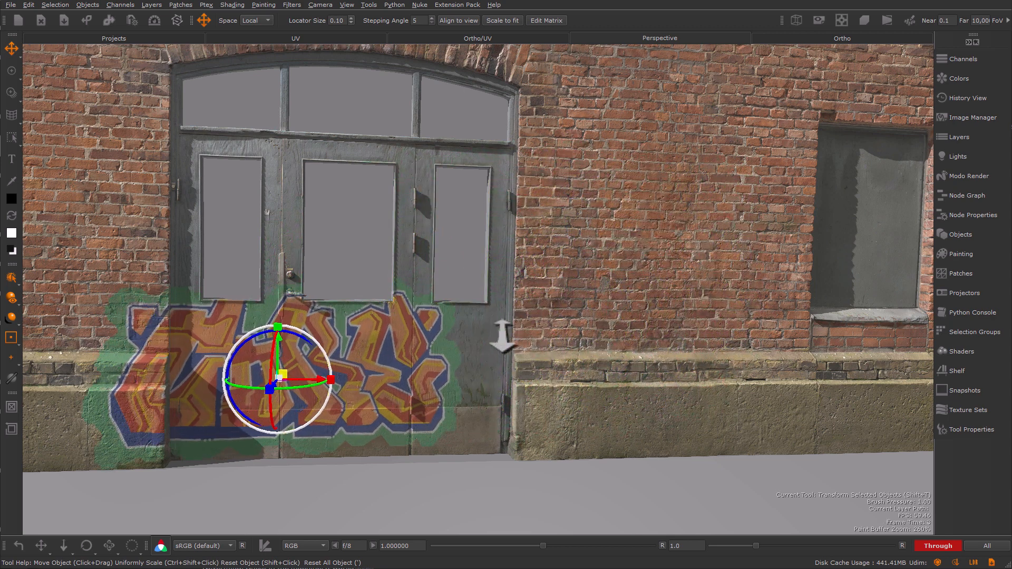
Scale up the graffiti decal uniformly across the wooden door and brick wall.
right_click_drag(501, 336, 435, 315, "alt")
middle_click_drag(435, 314, 485, 354, "alt")
left_click_drag(463, 372, 800, 340, "ctrl+shift")
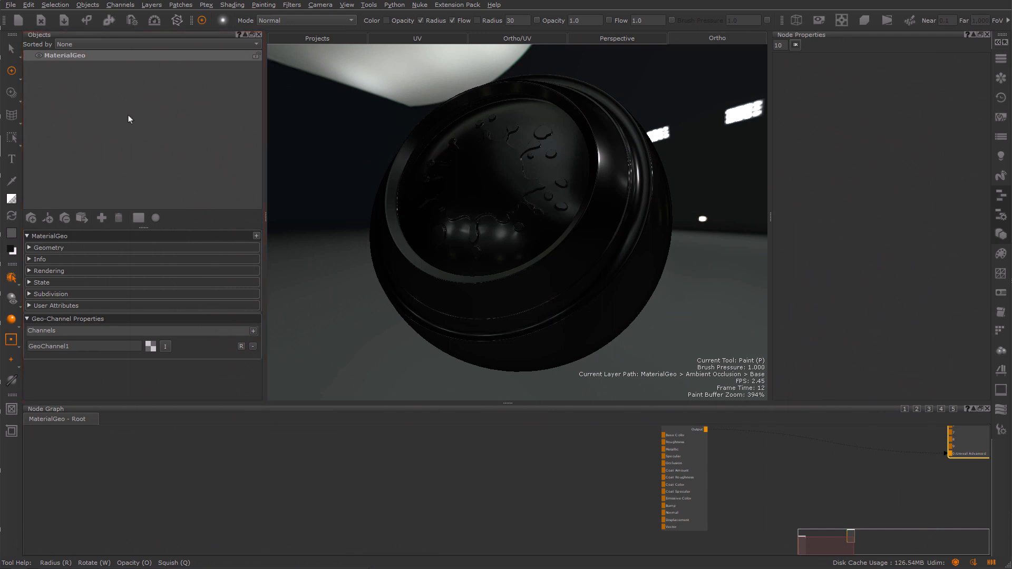
Add a locator and move it vertically onto the material ball, to a Y translation of about 19.3.
left_click(48, 218)
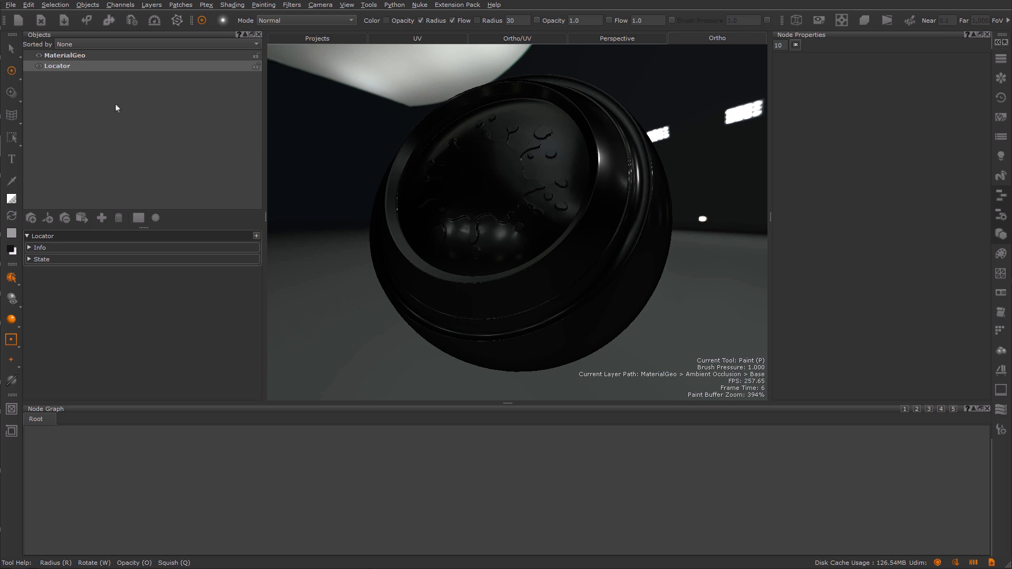
left_click(17, 56)
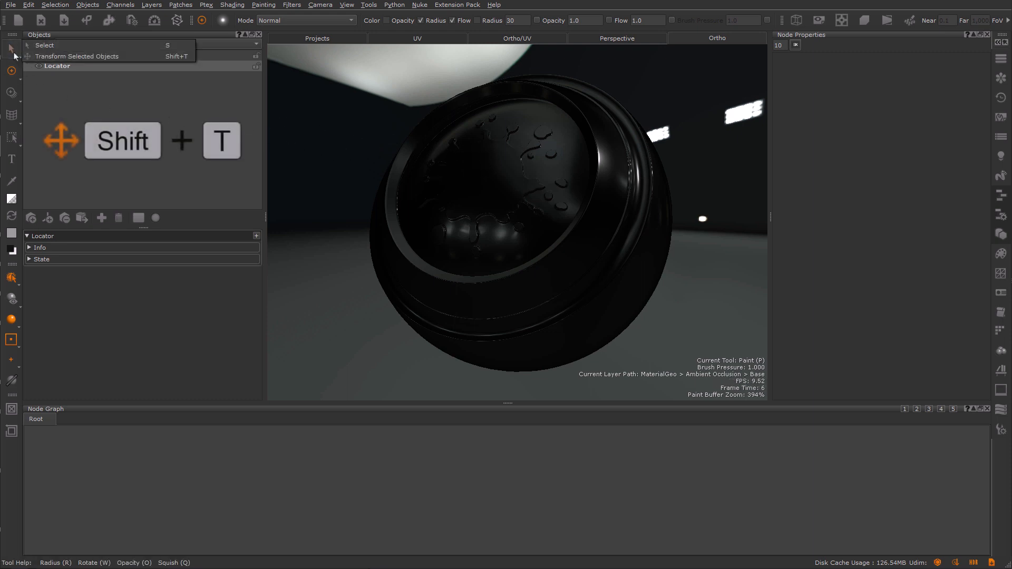
left_click(67, 57)
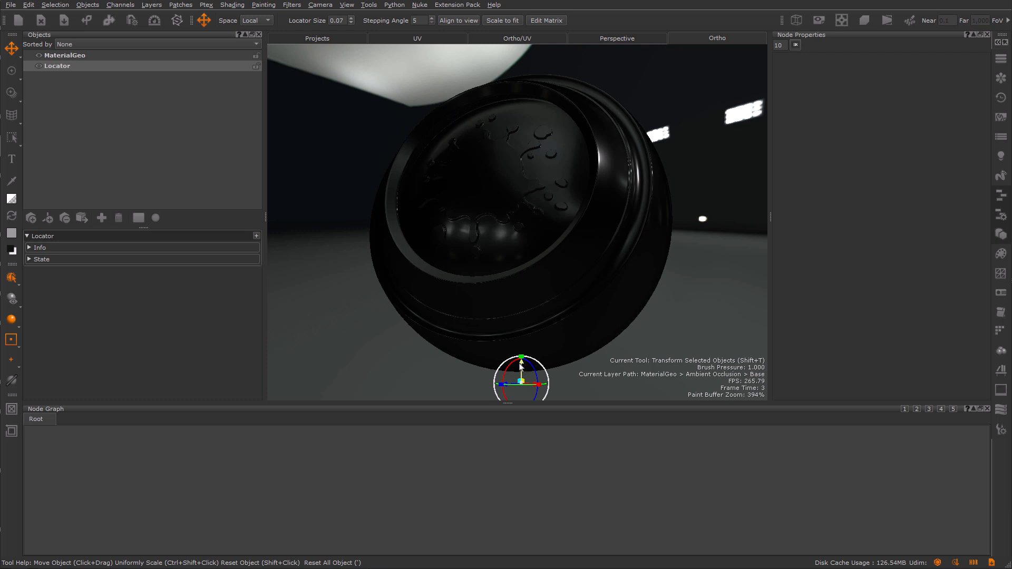
left_click_drag(521, 363, 521, 182)
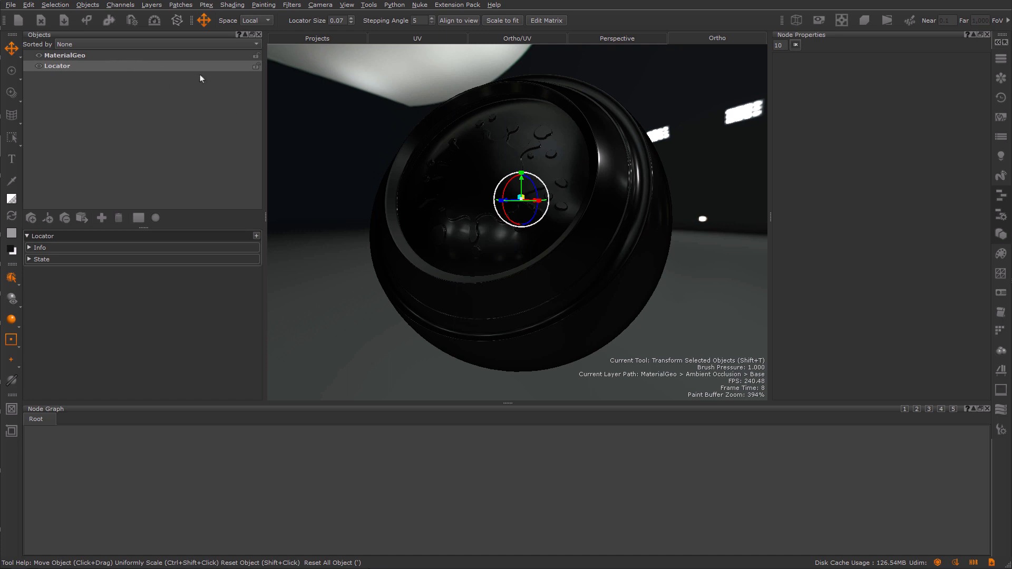
Add an Object Space Radial Gradient node to the MaterialGeo node graph and view its output on the ball.
left_click(564, 145)
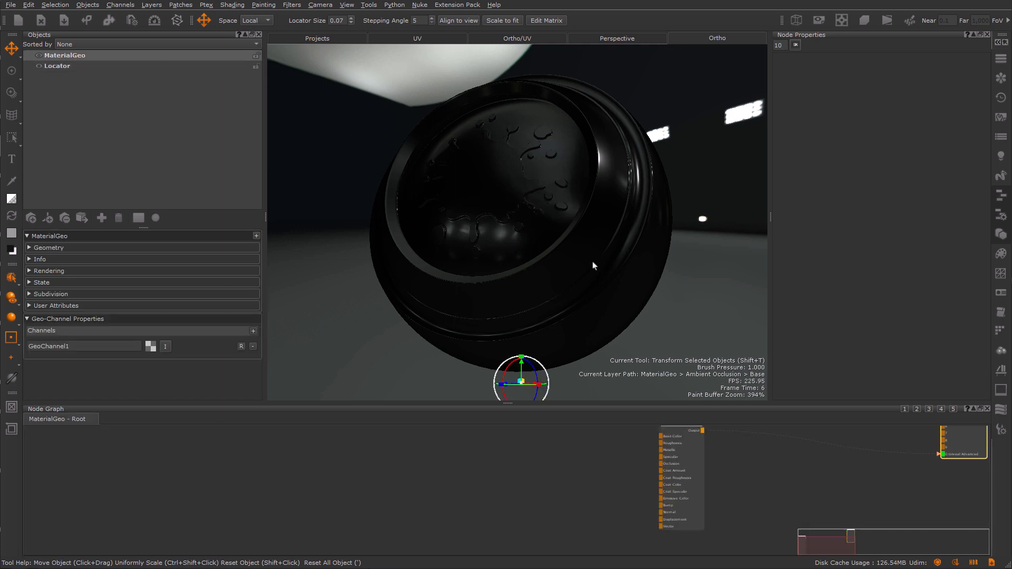
middle_click_drag(543, 470, 526, 500)
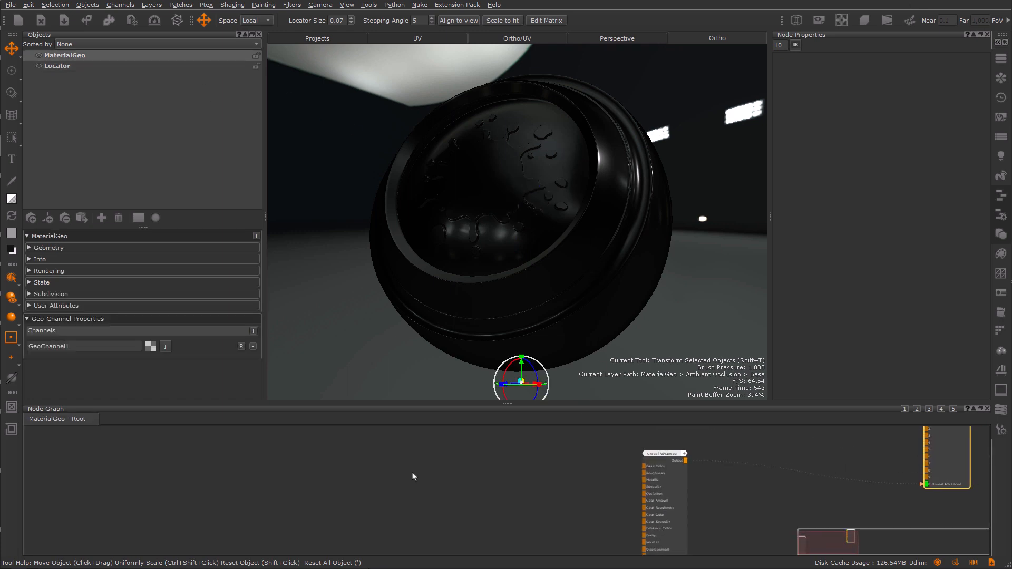
key("Tab")
type("object space rad")
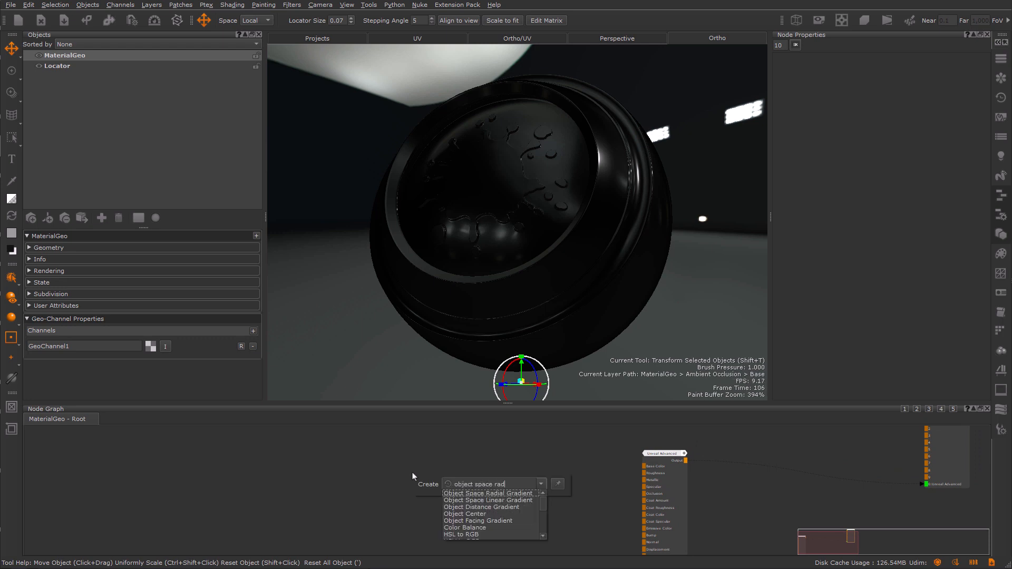
key("Return")
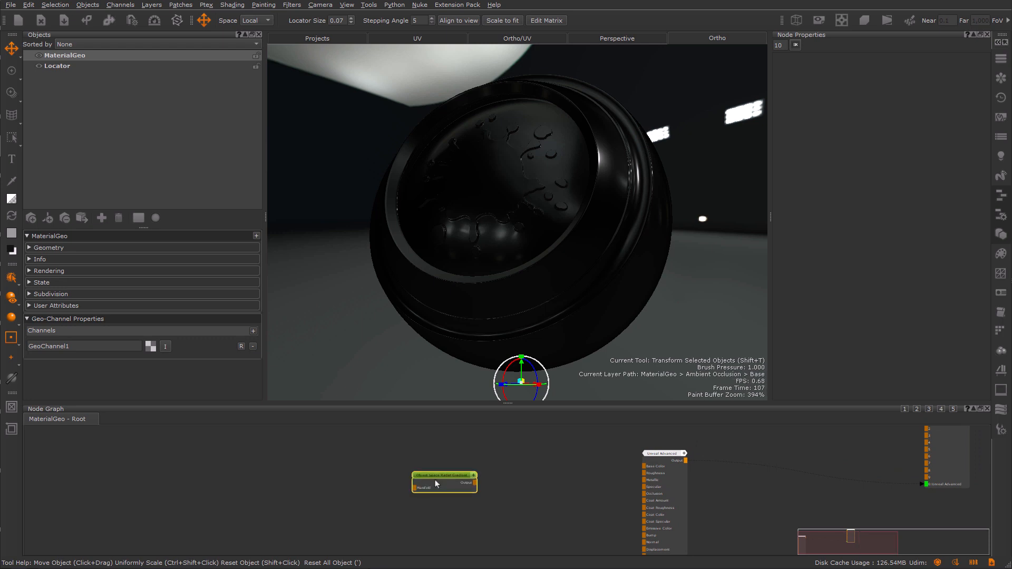
key("1")
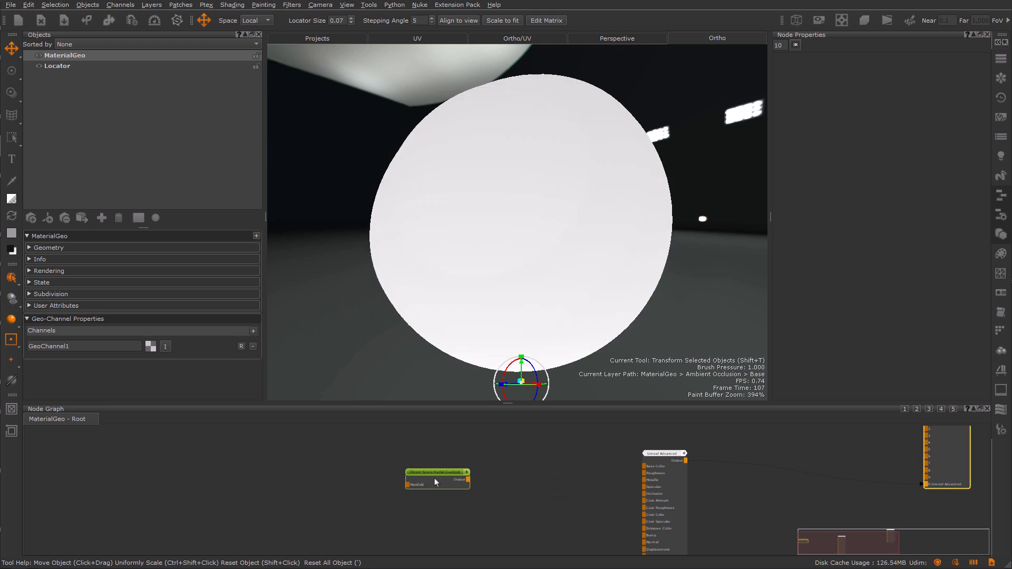
Link both the Gradient Centre and Gradient Transform of the radial gradient node to the Locator.
double_click(454, 476)
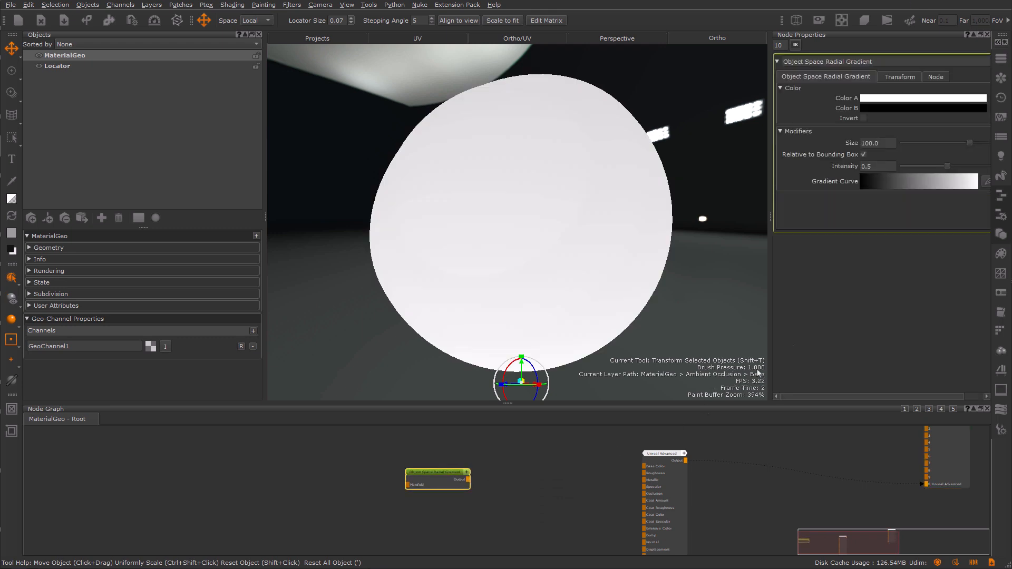
left_click(898, 77)
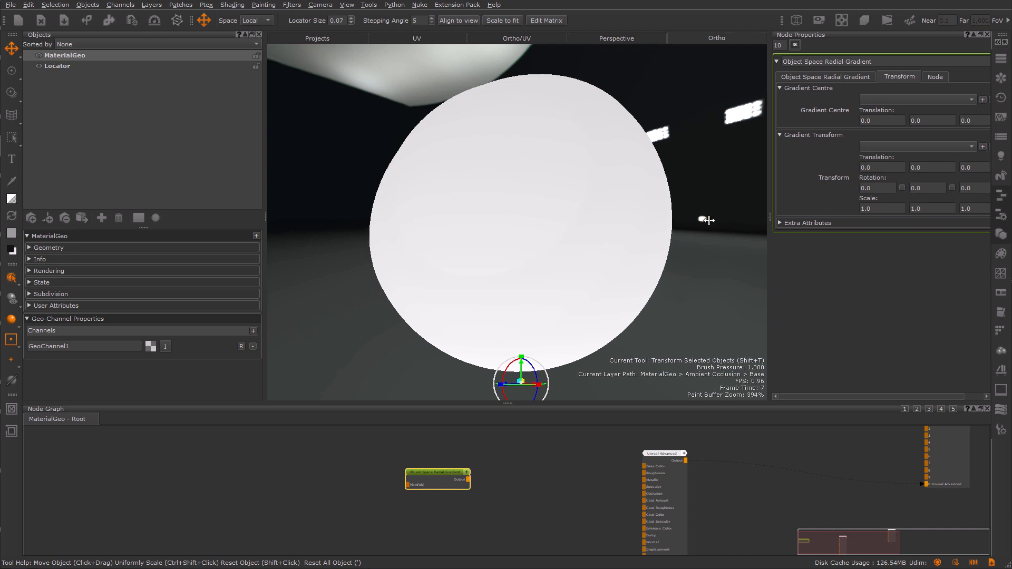
left_click_drag(771, 221, 713, 222)
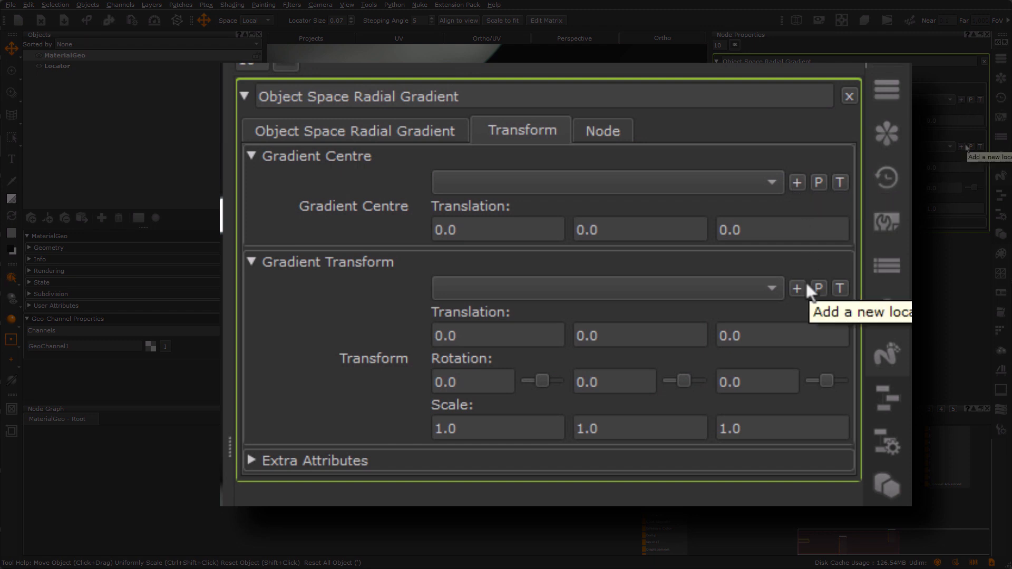
left_click(539, 184)
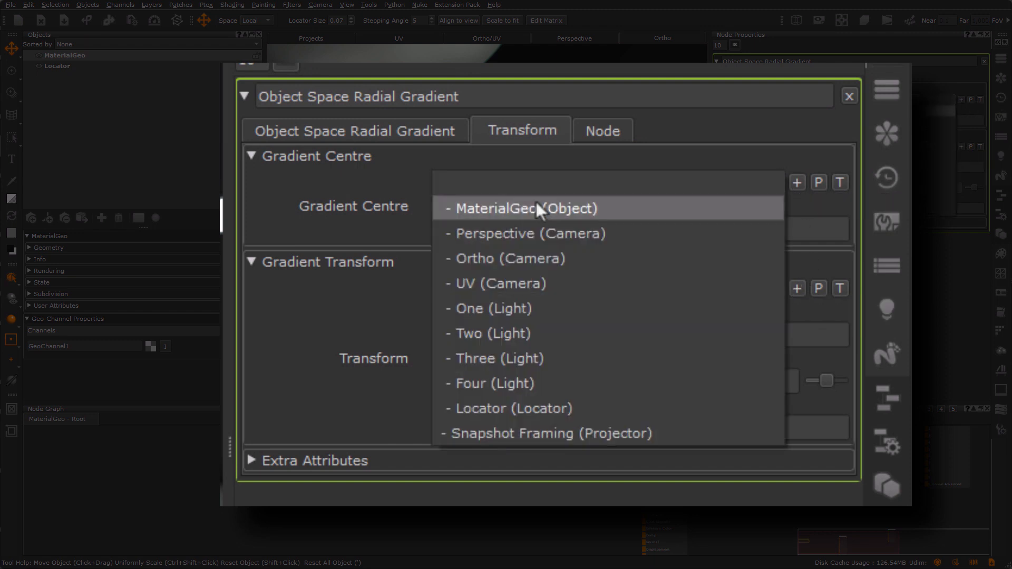
left_click(561, 407)
left_click(539, 288)
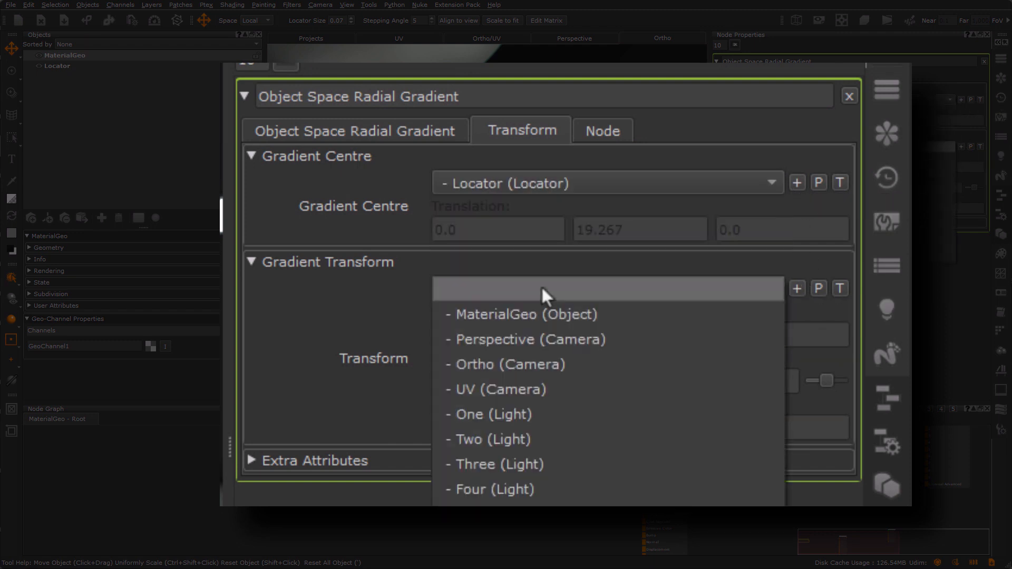
left_click(543, 516)
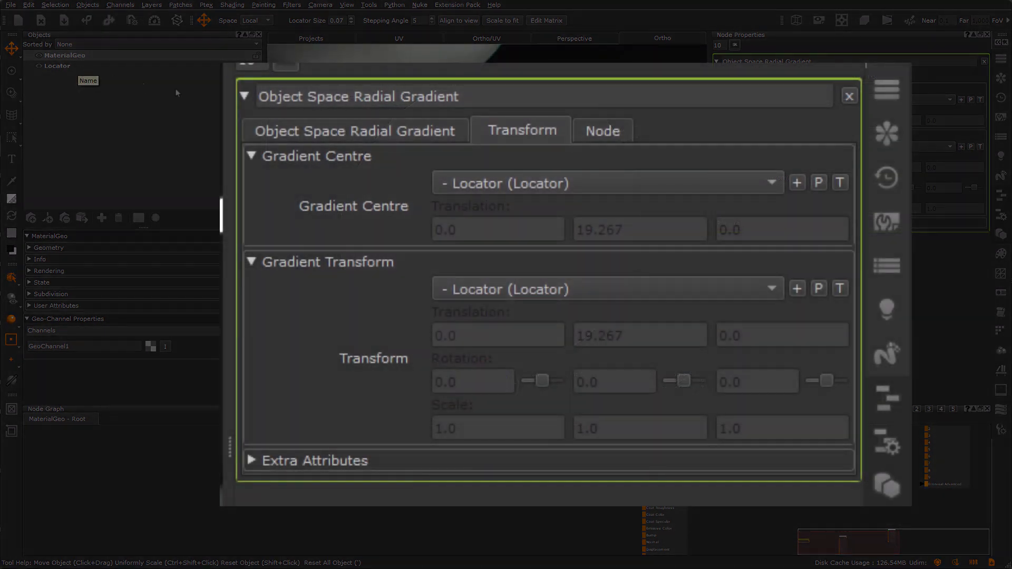
Scale the linked locator uniformly to about 6.8 and move it to about -3.1, 17.5, -3.8.
left_click(971, 100)
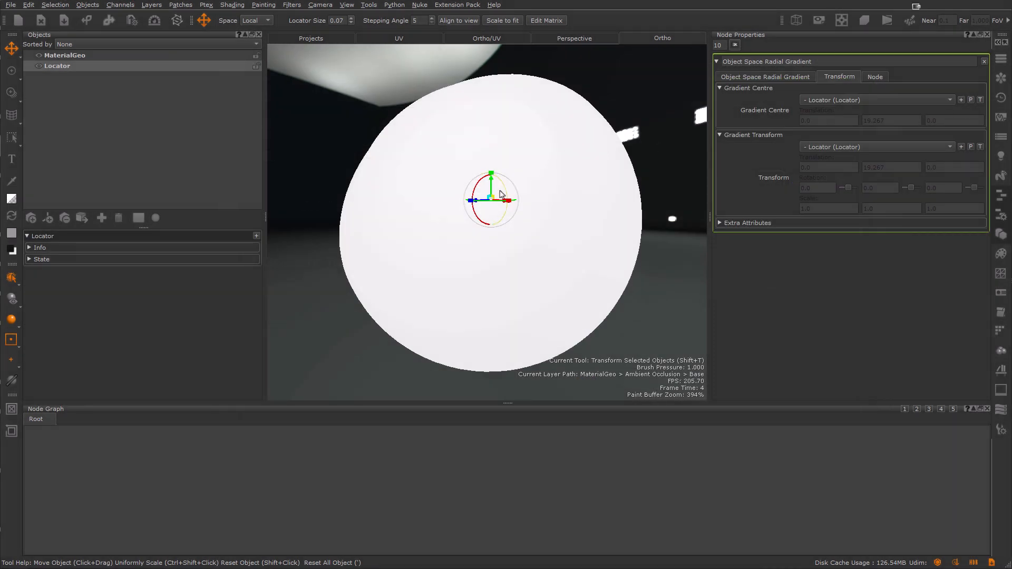
mouse_move(501, 195)
left_mouse_down()
mouse_move(490, 199)
mouse_move(675, 164)
mouse_move(379, 235)
mouse_move(522, 172)
mouse_move(514, 173)
left_mouse_up()
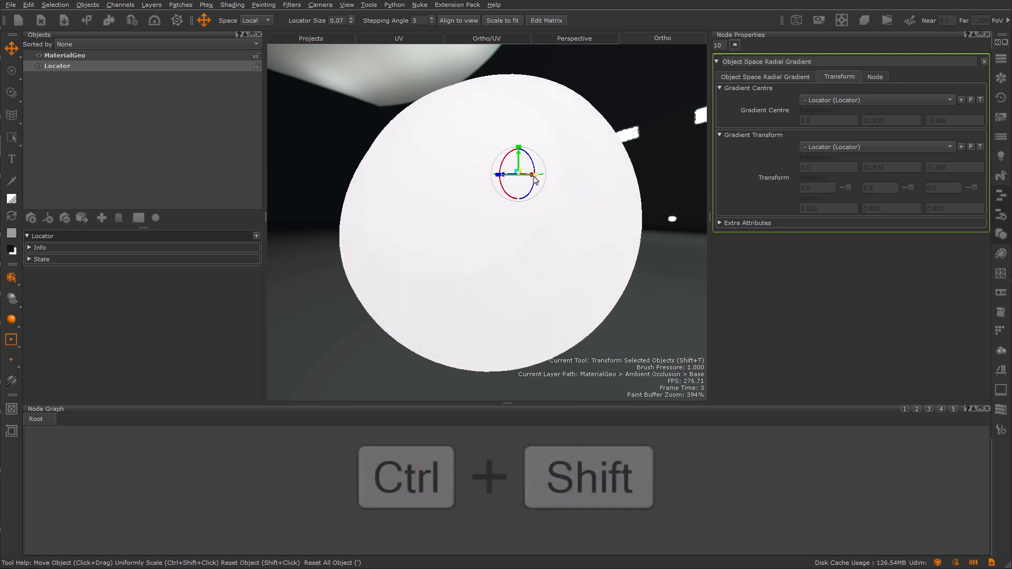
left_click_drag(536, 179, 619, 237, "ctrl+shift")
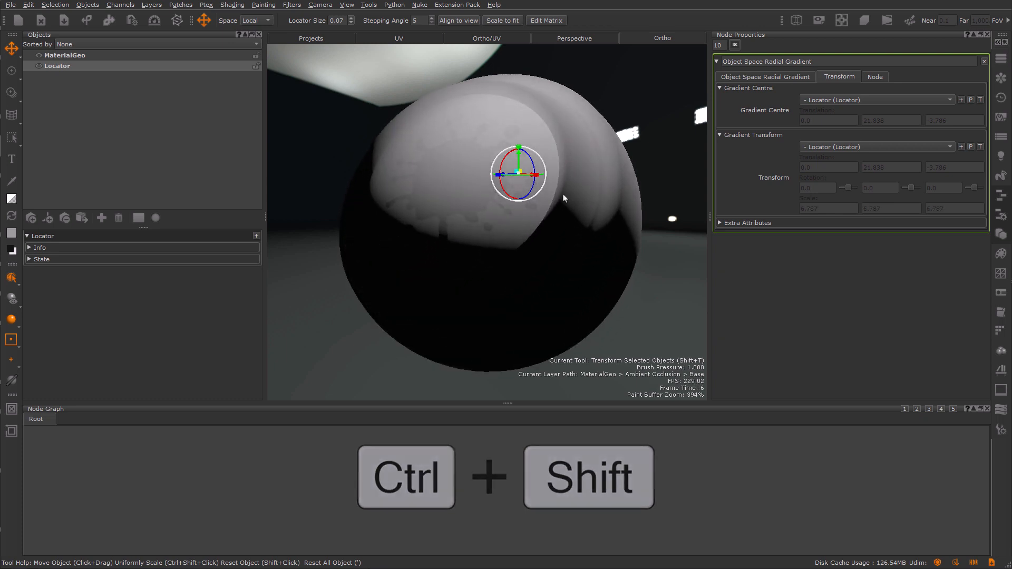
left_click_drag(519, 172, 500, 213)
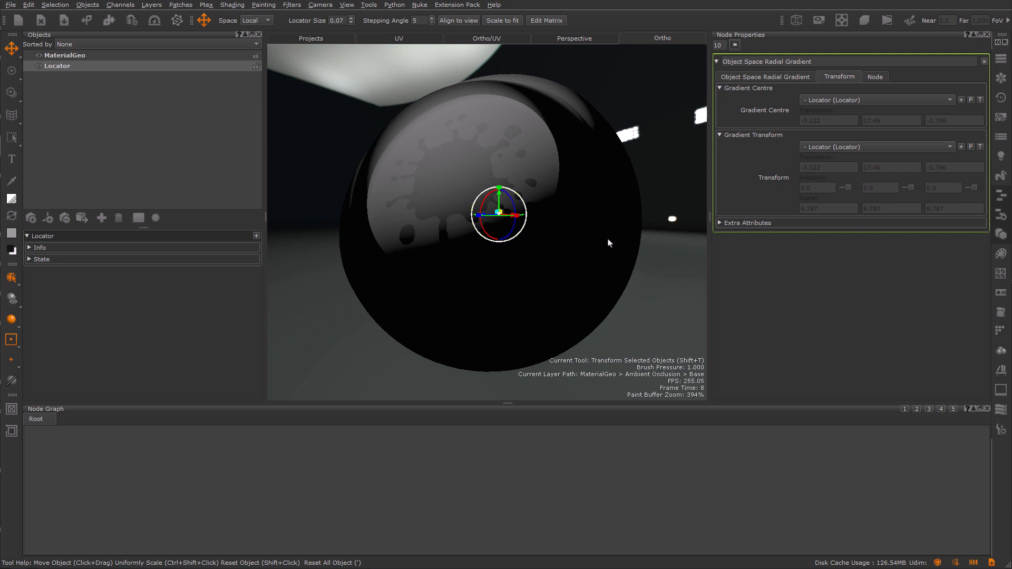
Delete the Locator from the object list.
left_click(59, 67)
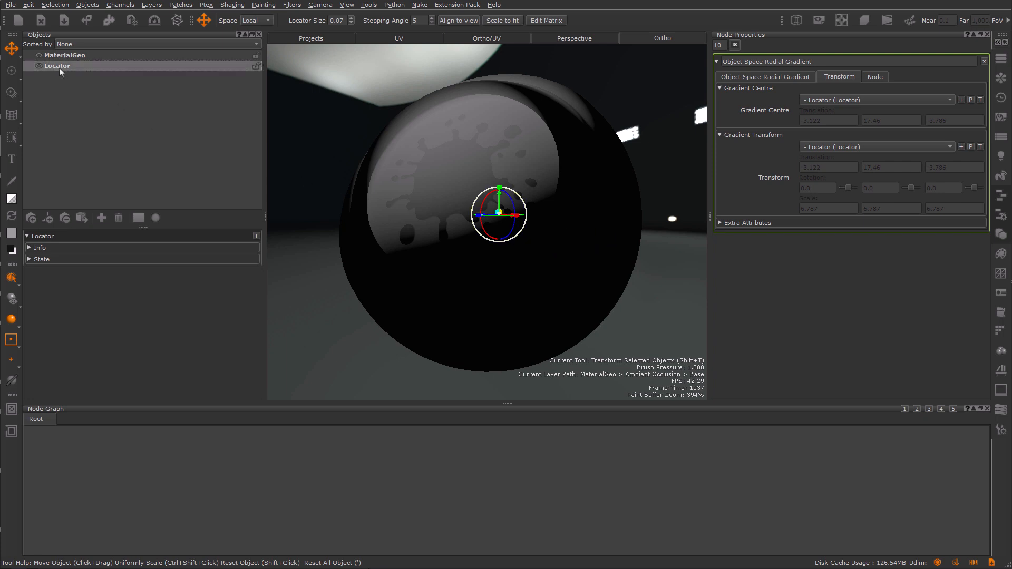
left_click(68, 217)
left_click(501, 292)
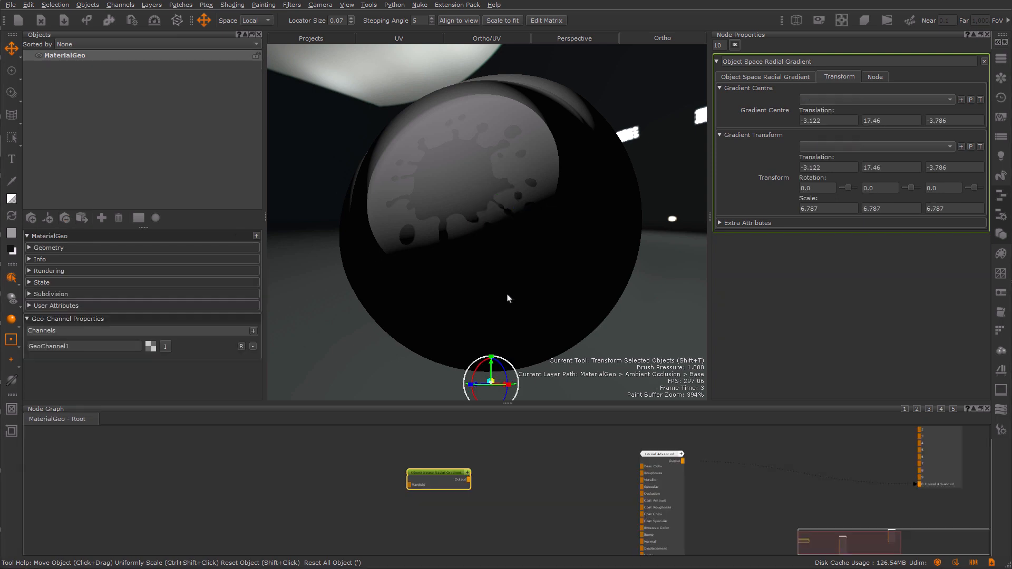
Create a temporary locator for all attributes of the radial gradient node and move it to about -2.4, 17.6, -4.6.
left_click_drag(440, 485, 437, 485)
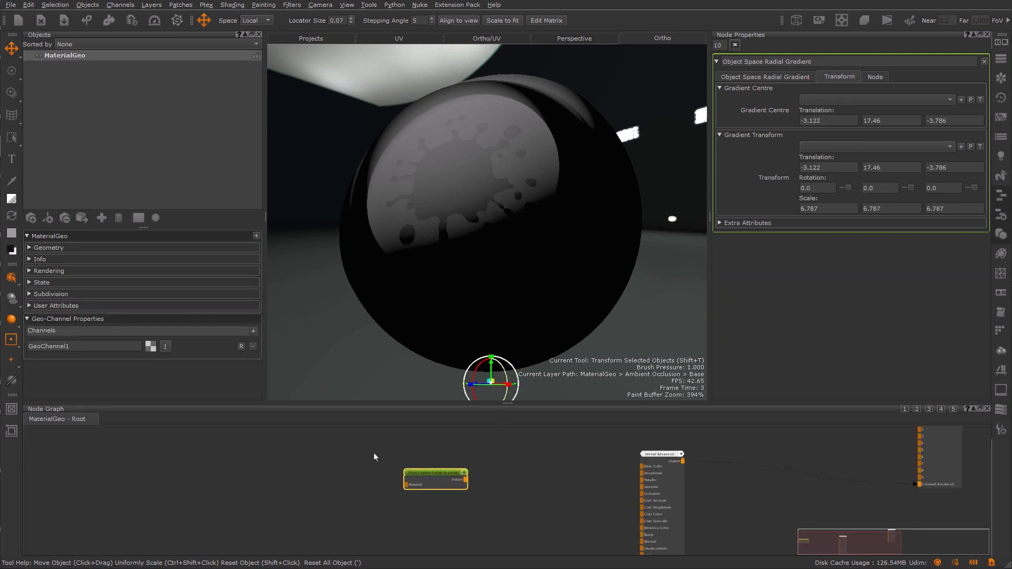
left_click(11, 70)
left_click(9, 53)
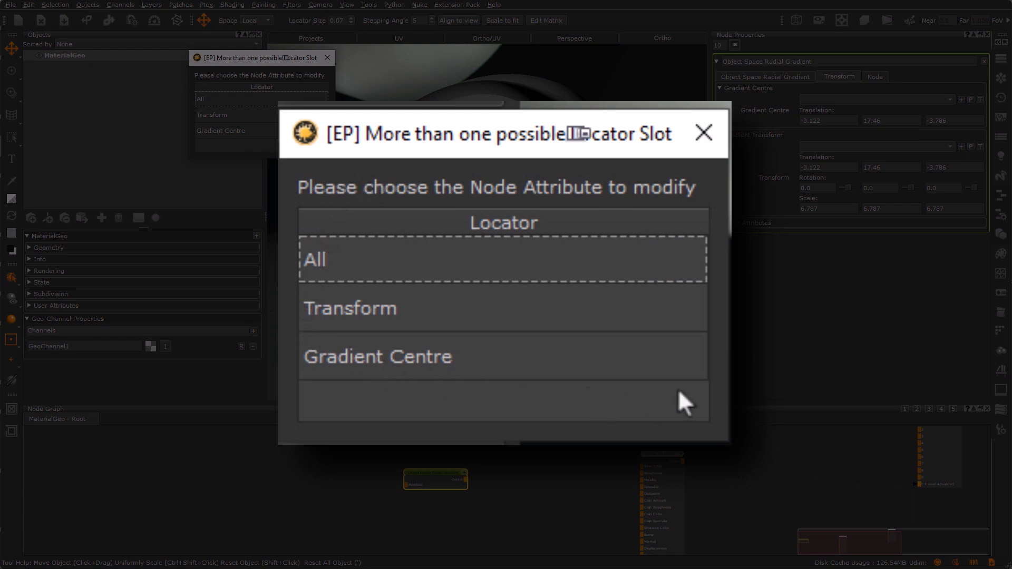
left_click(249, 100)
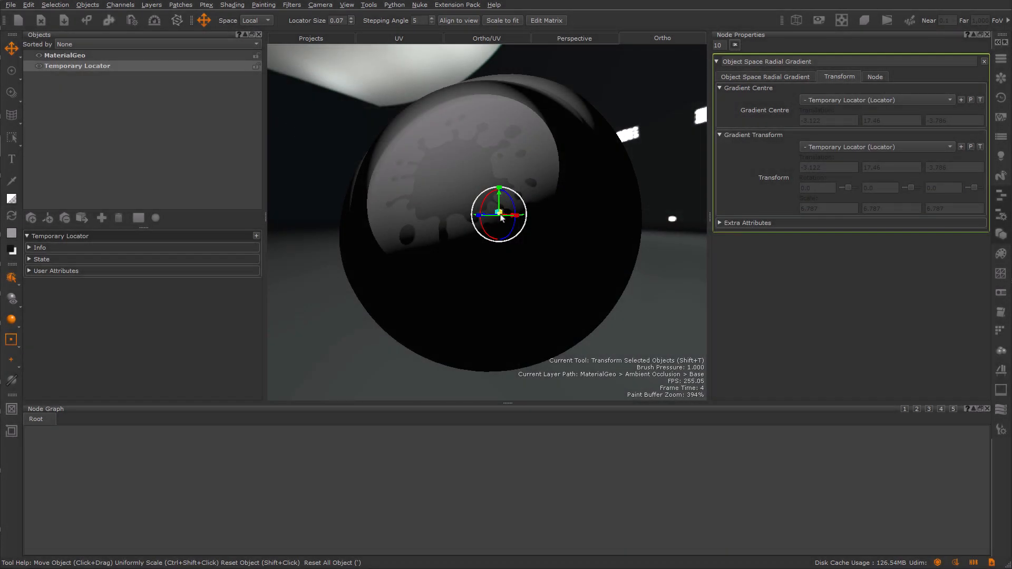
mouse_move(506, 201)
left_mouse_down()
mouse_move(549, 174)
mouse_move(443, 260)
mouse_move(554, 206)
mouse_move(504, 232)
mouse_move(522, 221)
left_mouse_up()
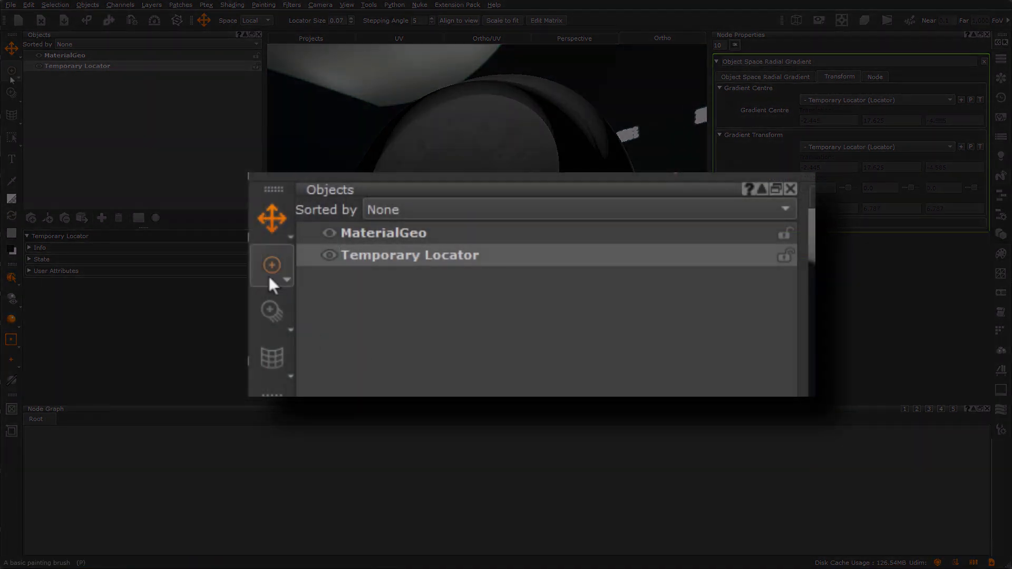
Switch to the Paint tool and recreate the temporary locator for all of the gradient node's attributes.
left_click(10, 77)
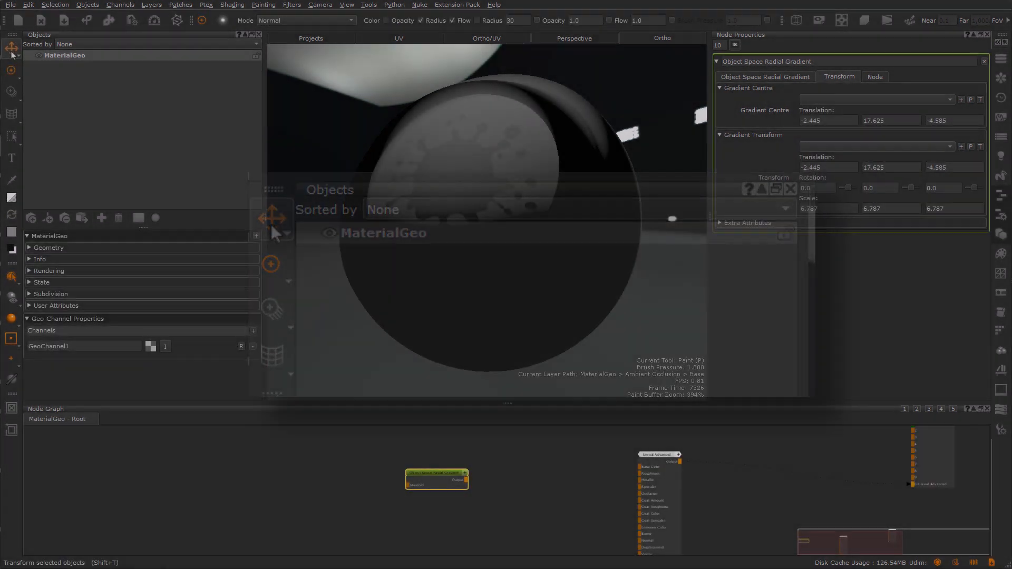
left_click(12, 51)
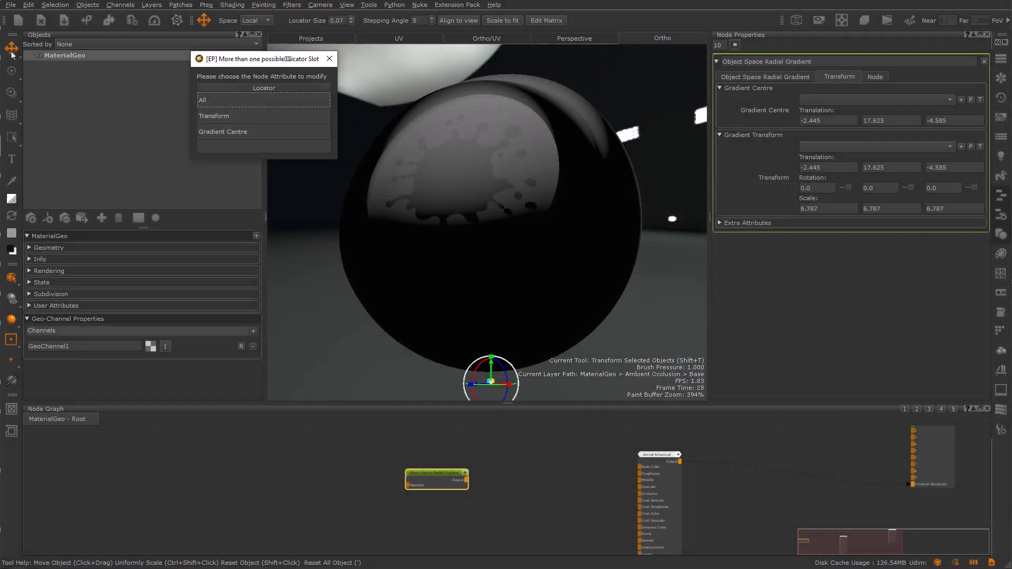
left_click(241, 102)
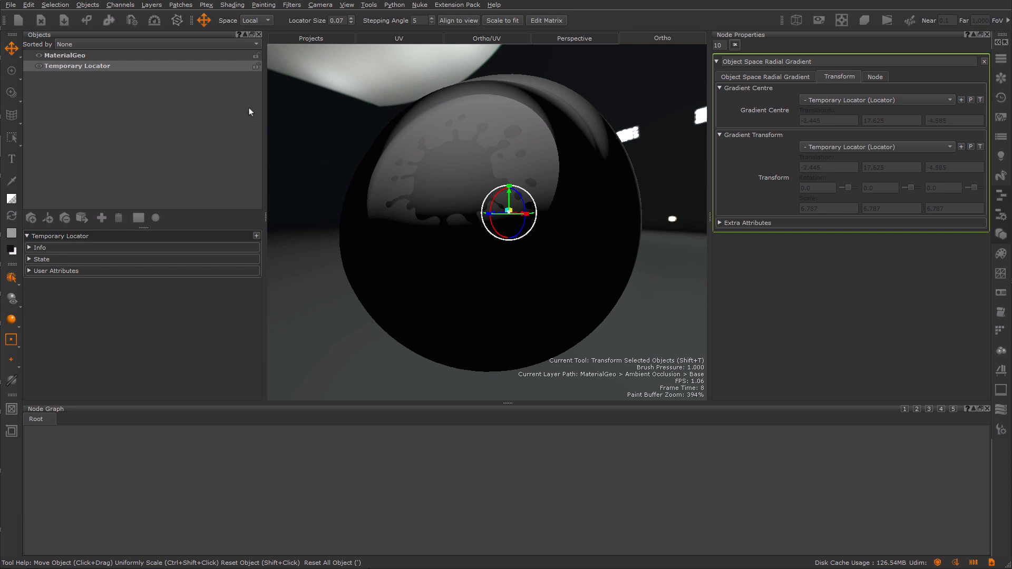
Return to Paint, bring back the gradient's temporary locator with Transform Selected Objects and move it slightly upward on the ball.
key("p")
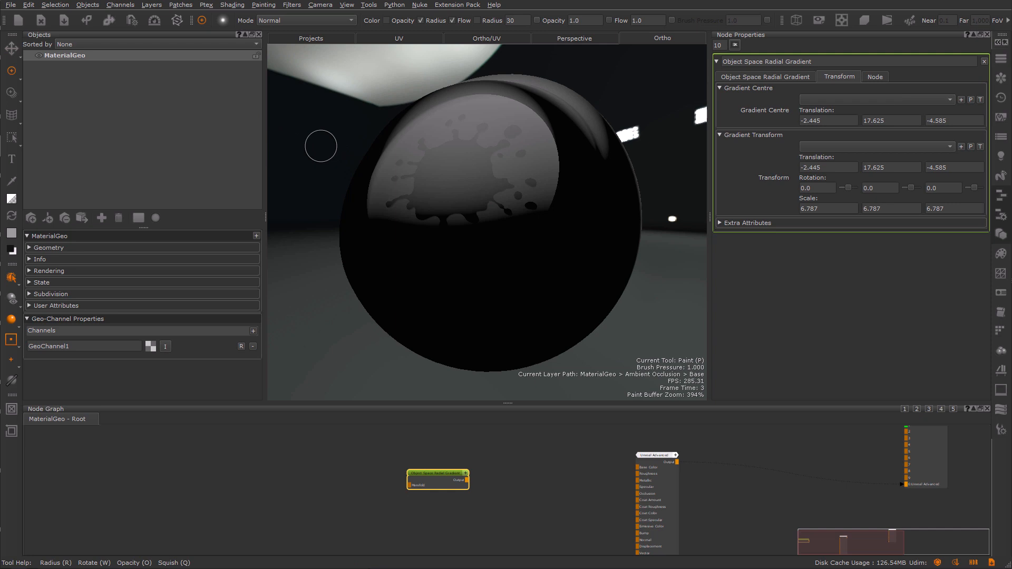
key("alt+shift+t")
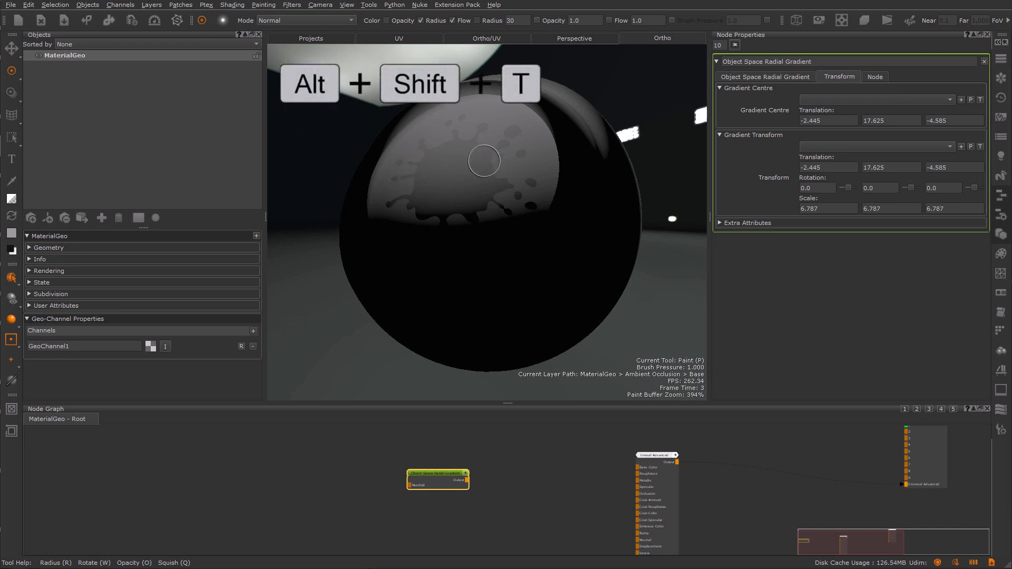
key("shift+t")
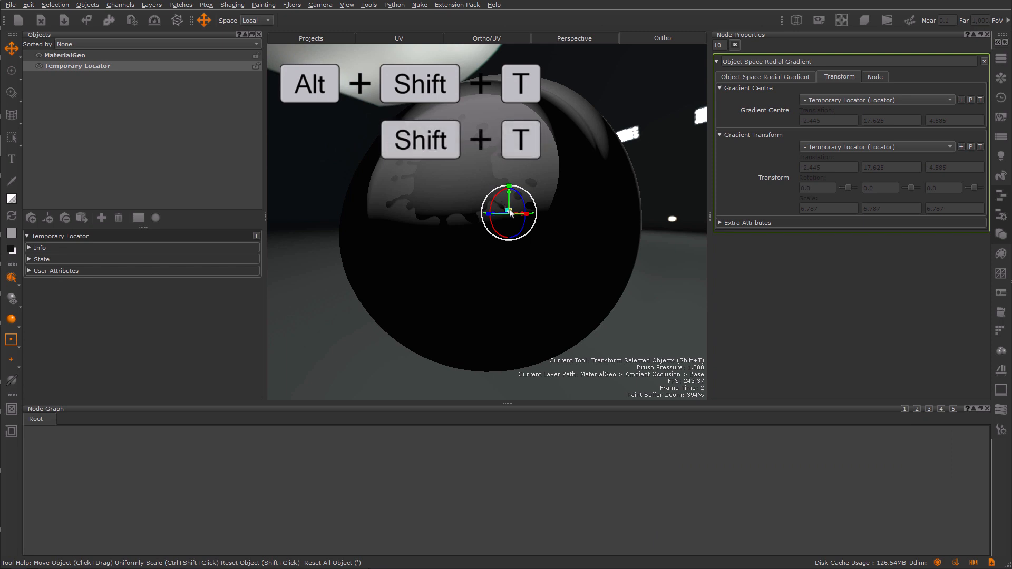
left_click_drag(509, 212, 502, 192)
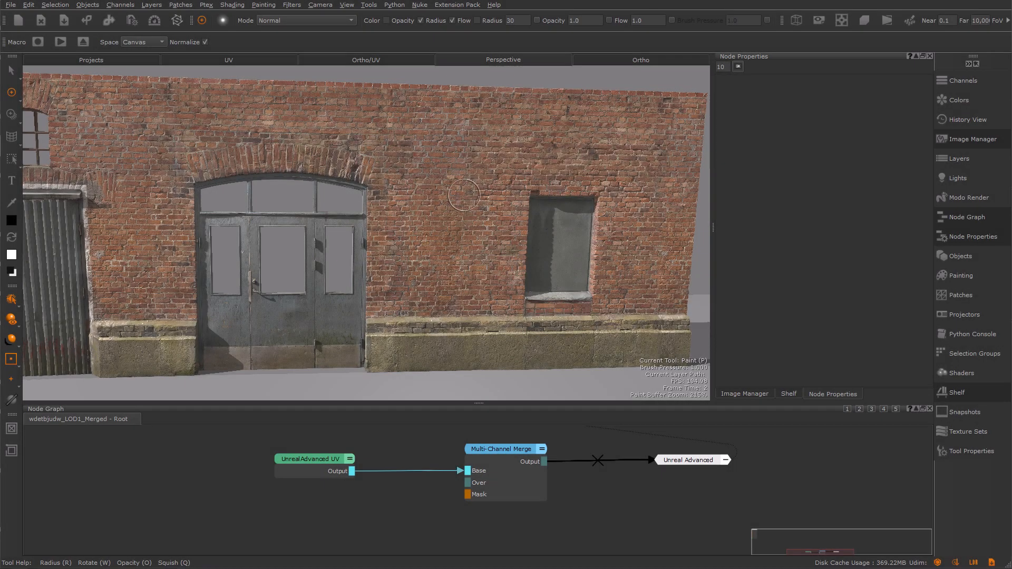
Add an UnrealAdv Decal material template from the shelf to the node graph, below the UnrealAdvanced UV node.
mouse_move(463, 197)
left_mouse_down("alt")
mouse_move(468, 216)
mouse_move(450, 211)
left_mouse_up("alt")
right_click_drag(450, 211, 463, 219, "alt")
left_click_drag(456, 230, 472, 228, "alt")
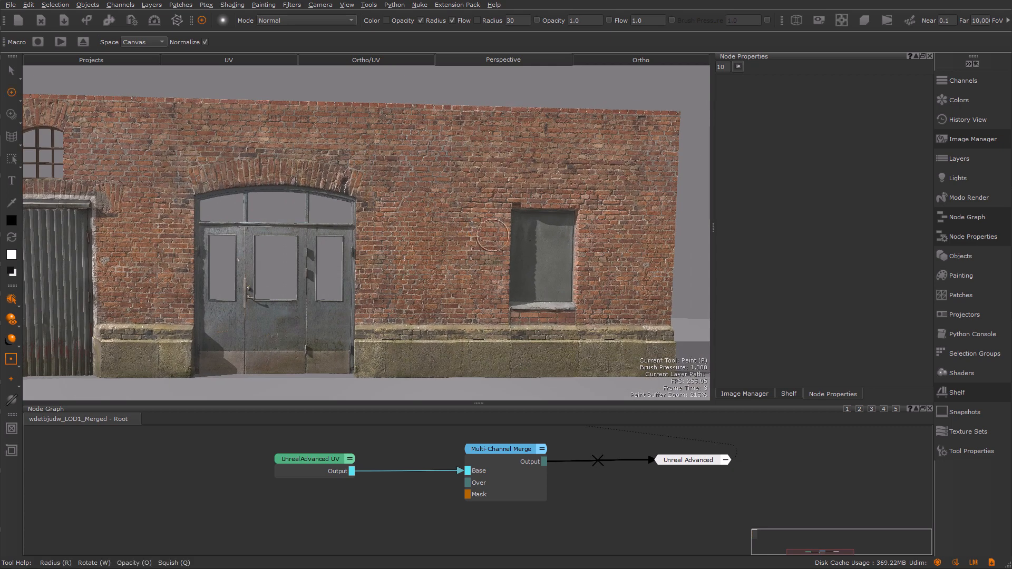
left_click(789, 392)
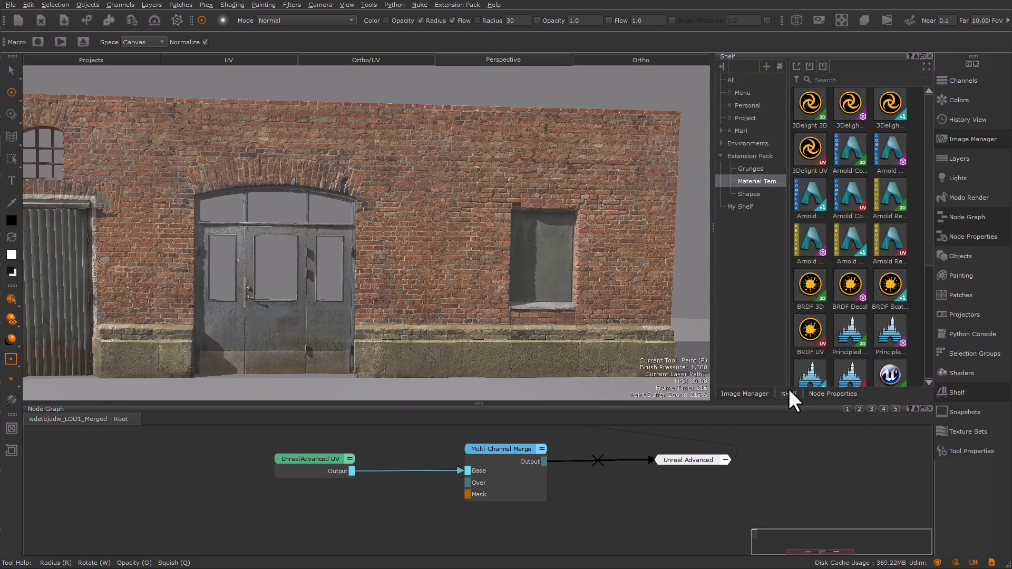
left_click_drag(932, 252, 927, 327)
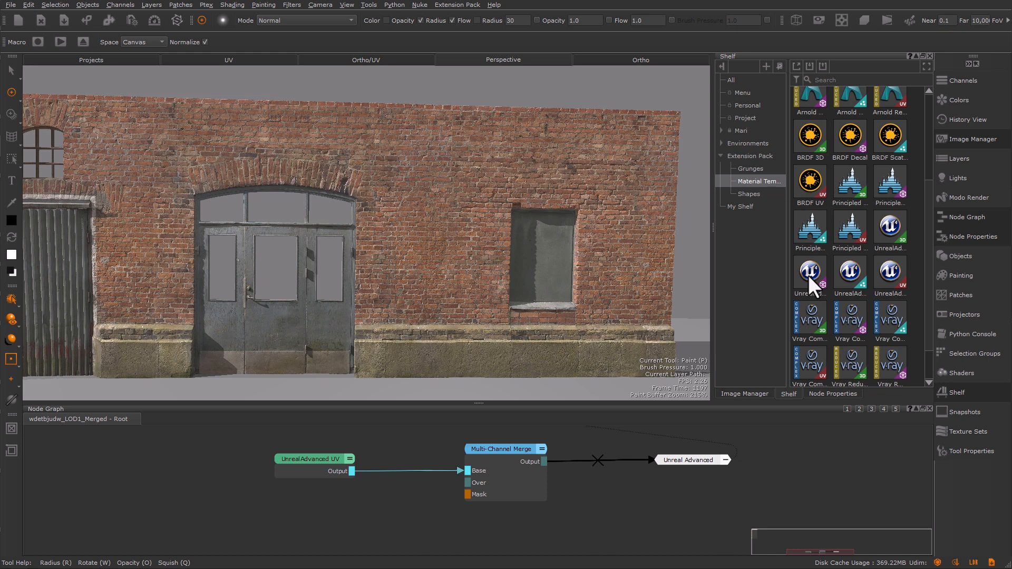
mouse_move(810, 276)
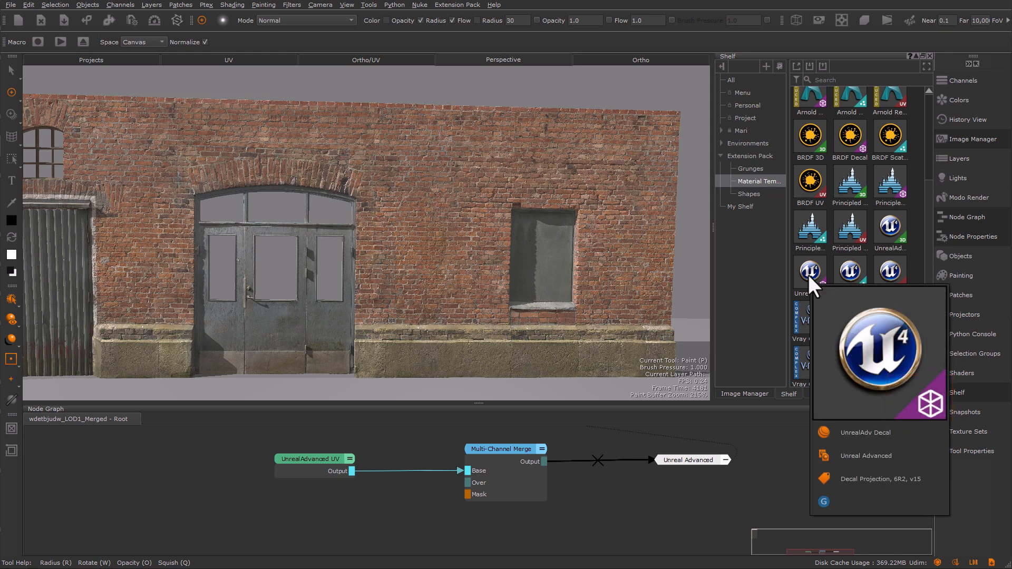
left_click_drag(811, 273, 314, 503)
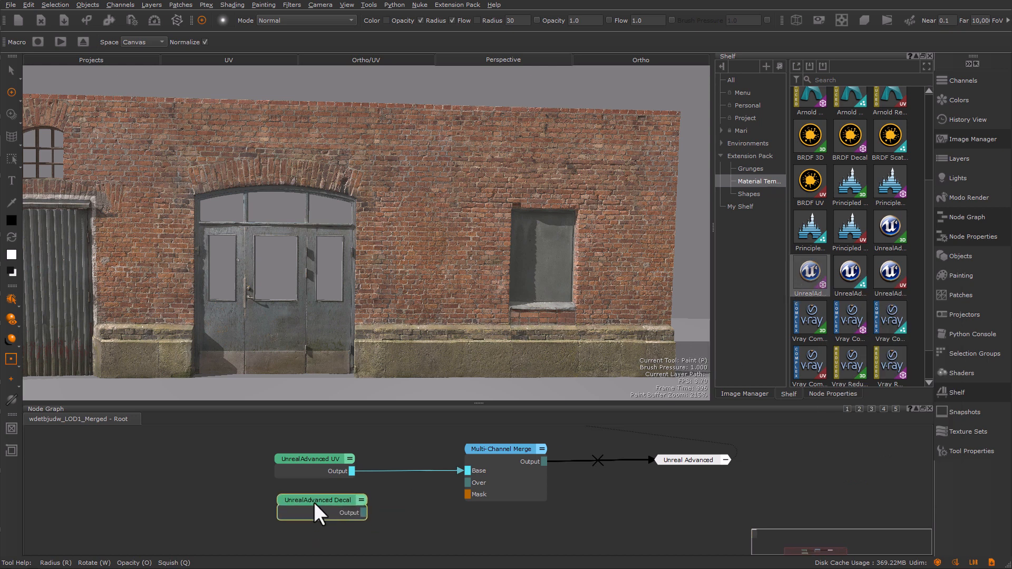
Ingest the tag images into the decal node, vlrkdiyc_4K_Opacity.jpg as Mask and vlrkdiyc_4K_Albedo.jpg as Base Color, and set the node aside.
left_click(744, 395)
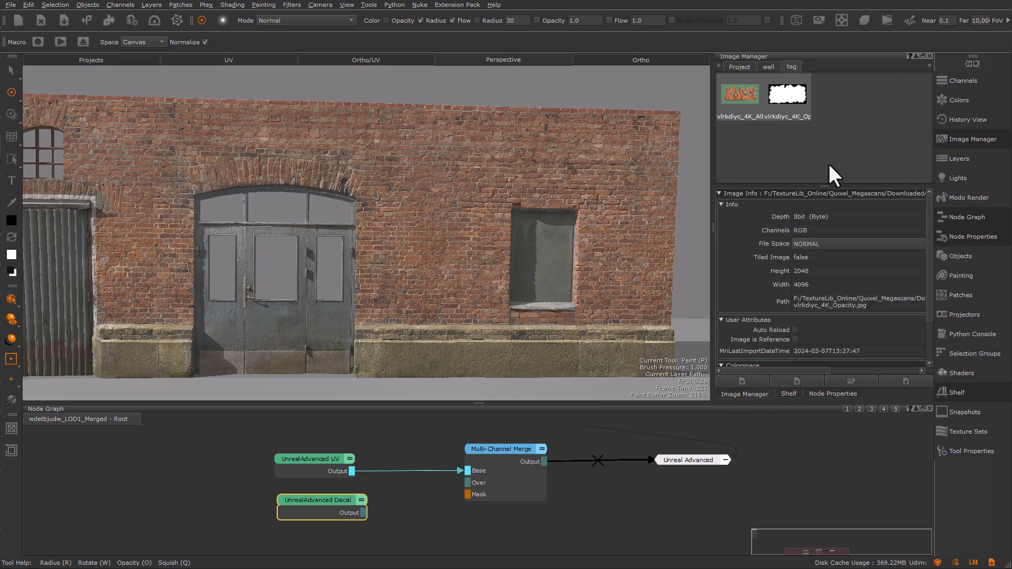
left_click(726, 87)
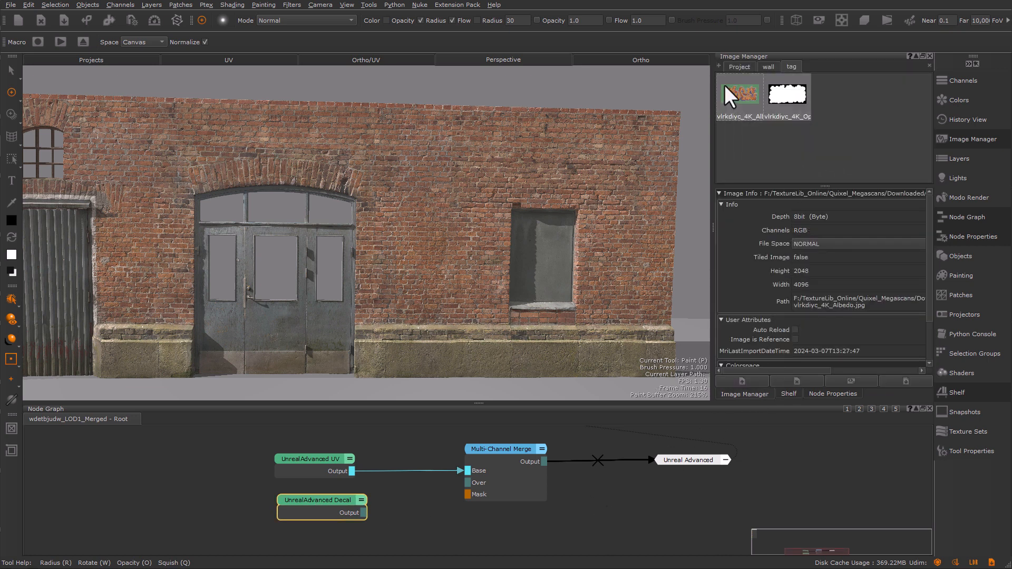
right_click(725, 85)
mouse_move(755, 197)
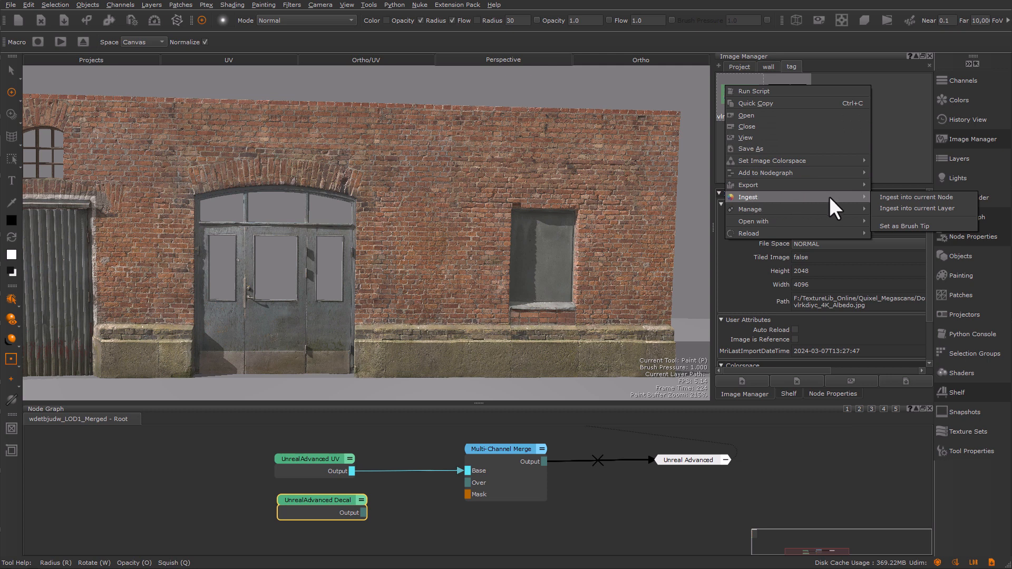
left_click(903, 196)
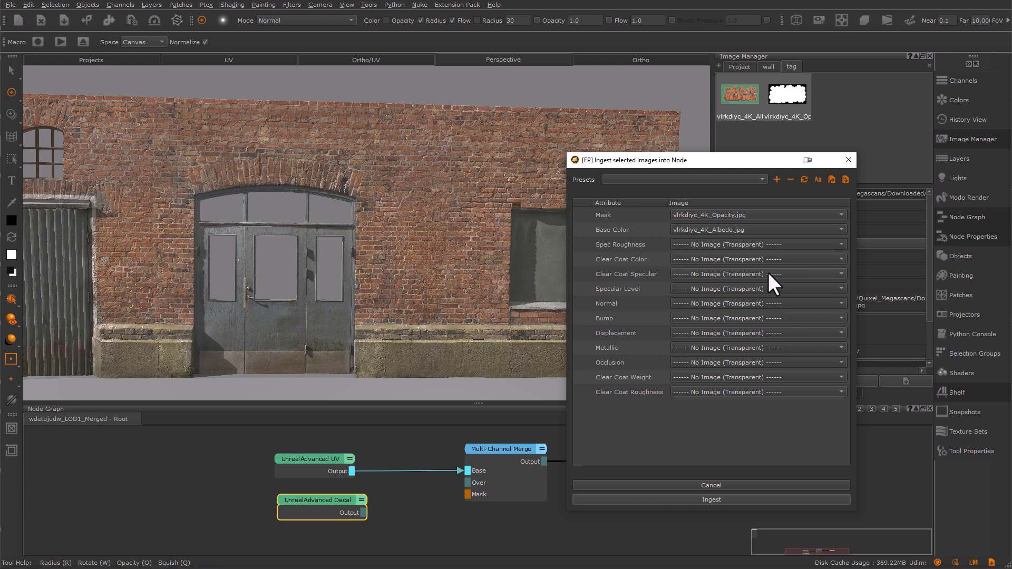
left_click(712, 500)
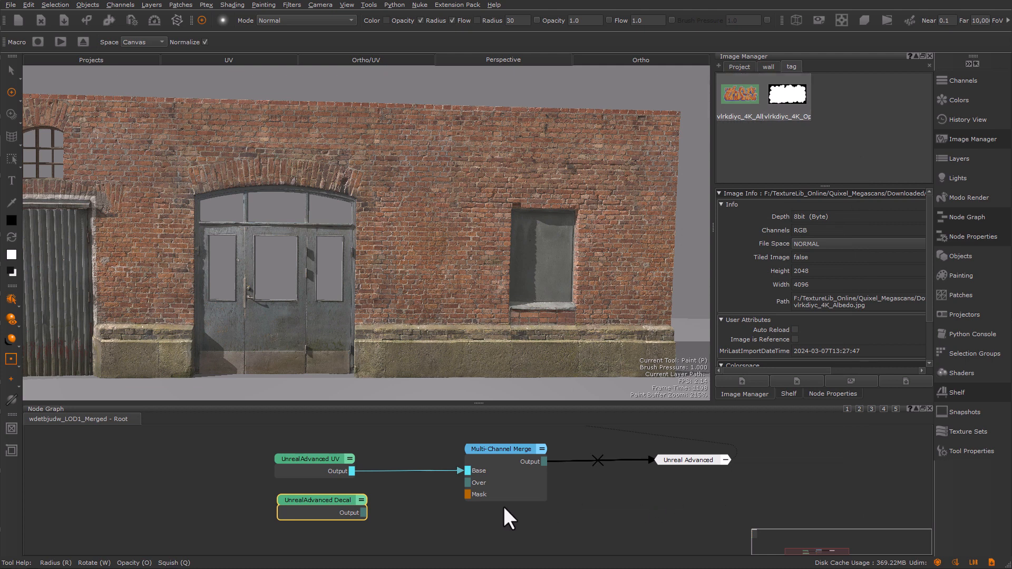
left_click_drag(338, 510, 112, 469)
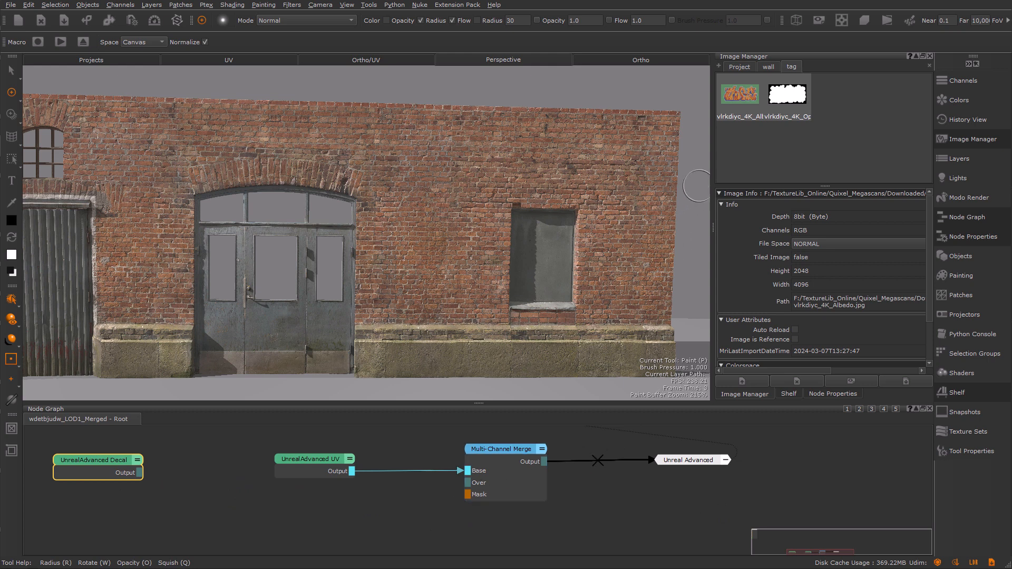
Create a second UnrealAdv Decal node directly from the tag images, ingest them as Mask and Base Color, and connect it to the merge's Over input.
left_click_drag(732, 148, 380, 490)
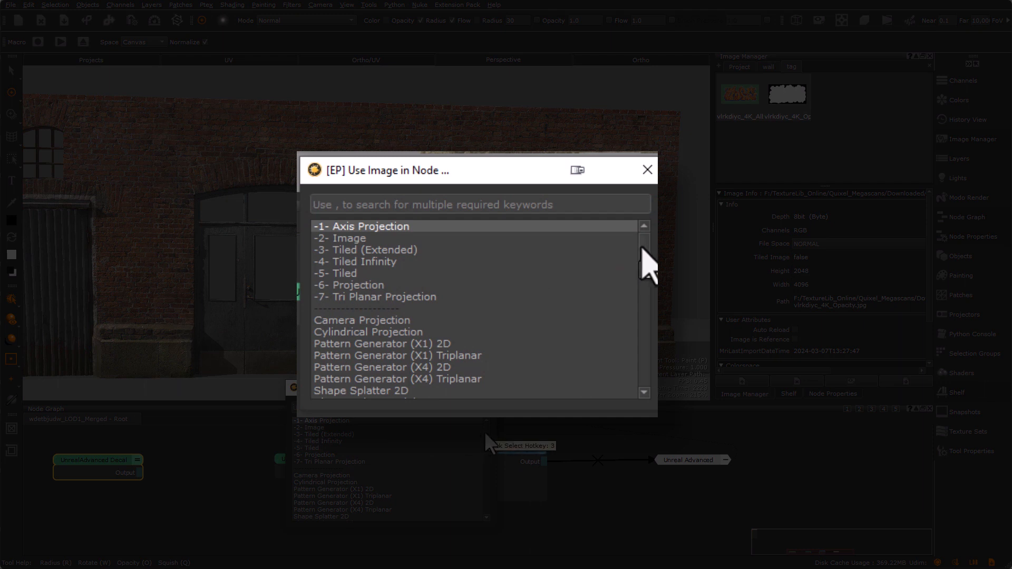
left_click_drag(485, 432, 479, 486)
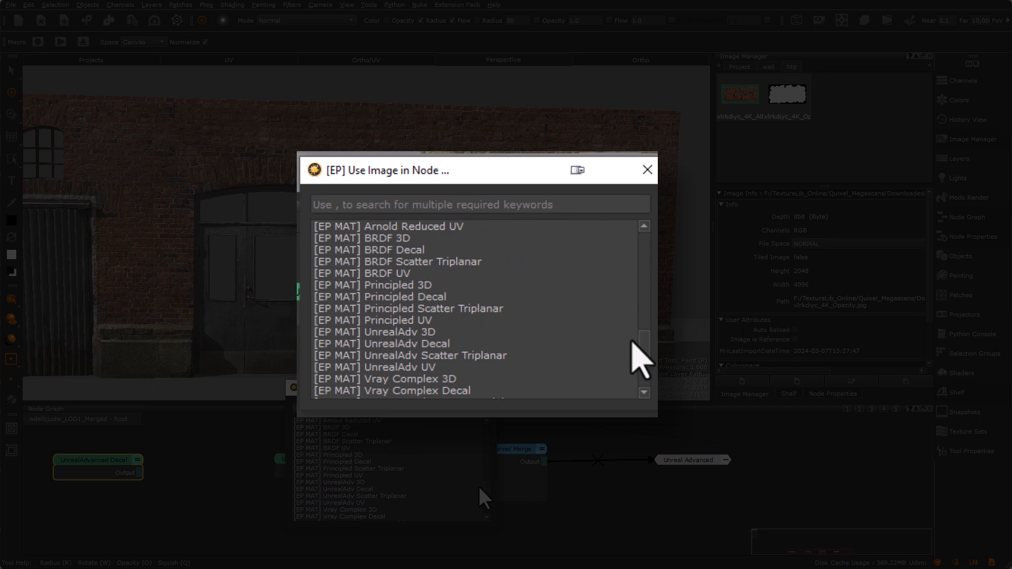
left_click(354, 409)
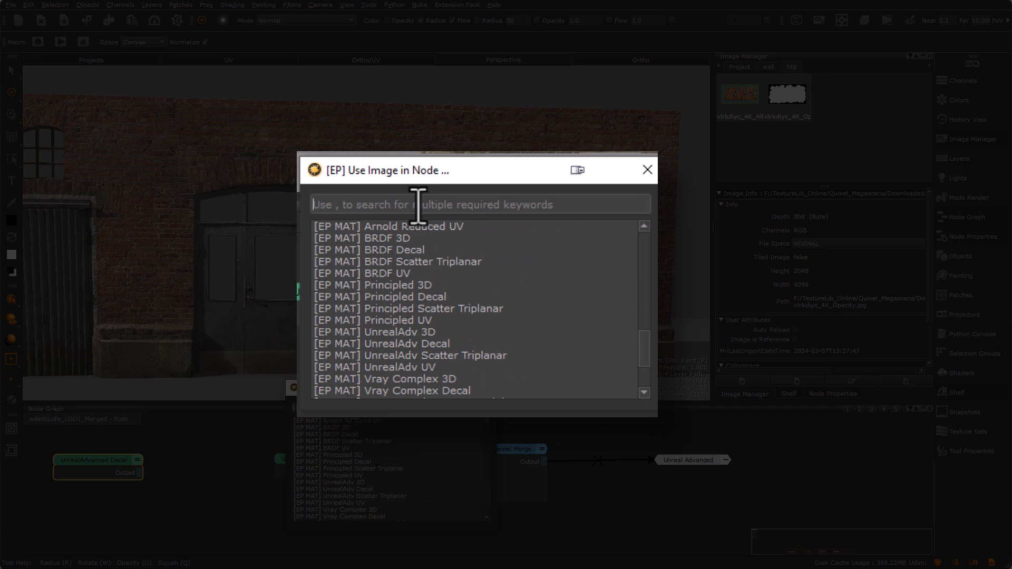
type("unreal")
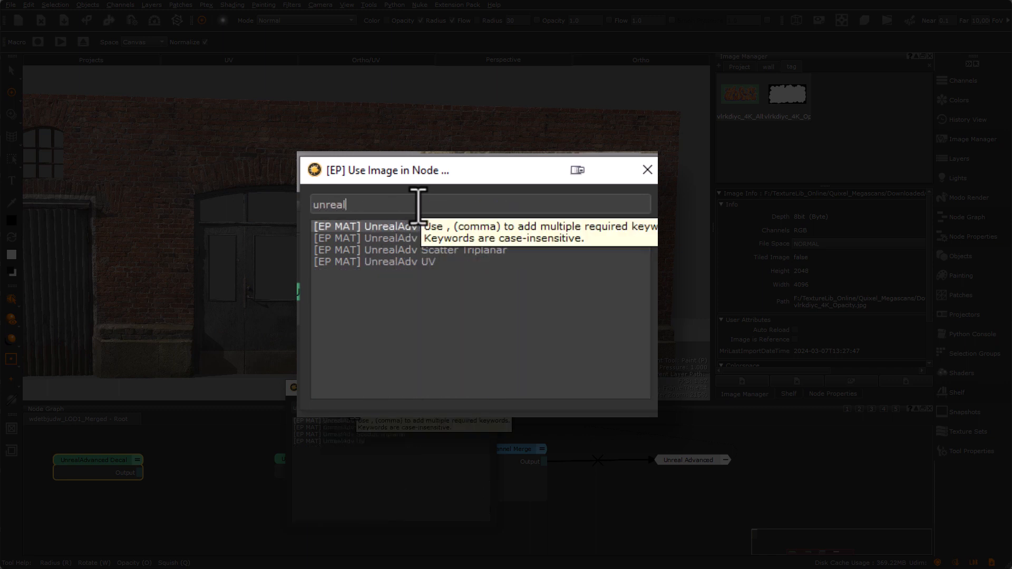
left_click(353, 427)
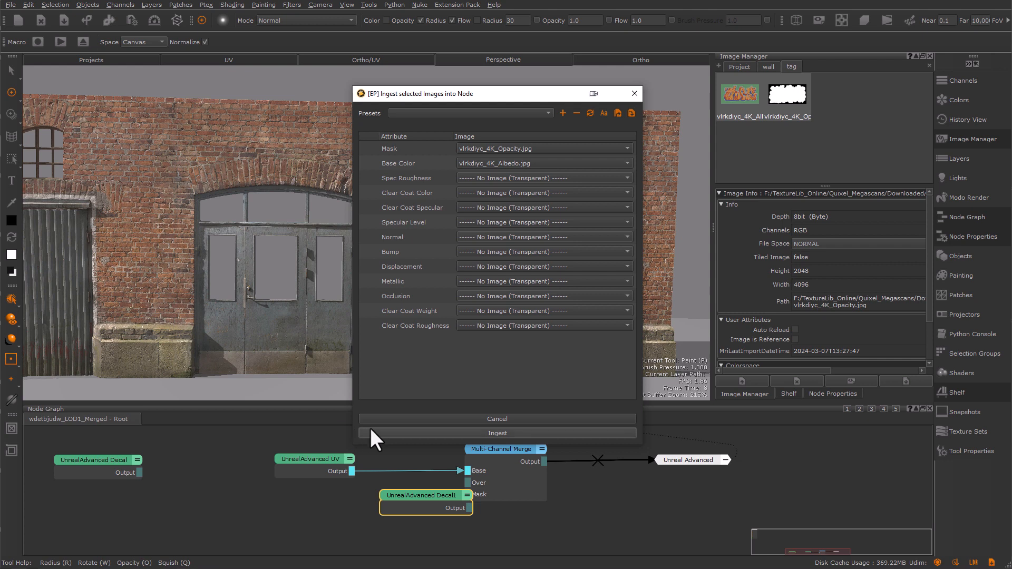
left_click(424, 432)
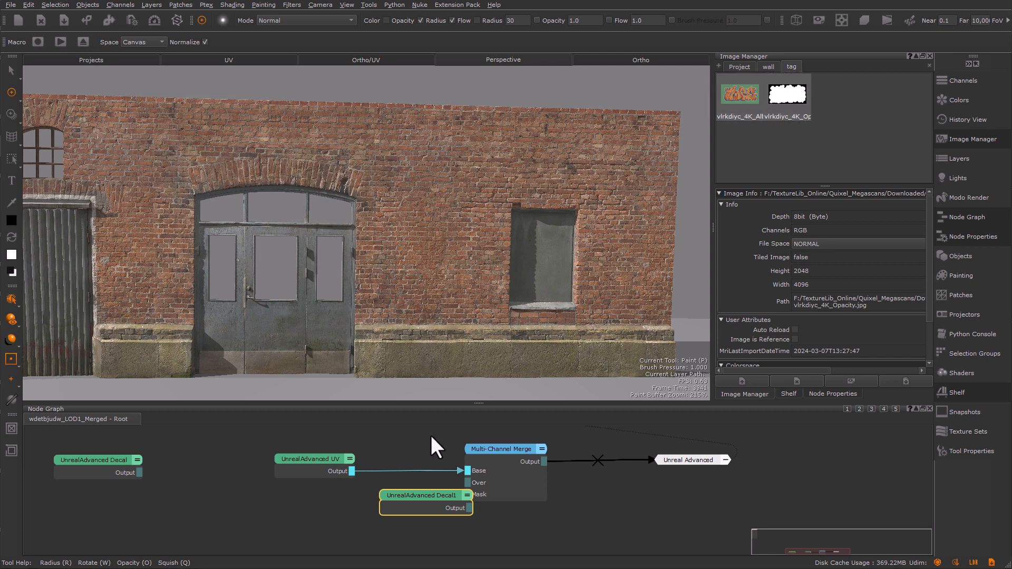
left_click_drag(438, 496, 481, 484)
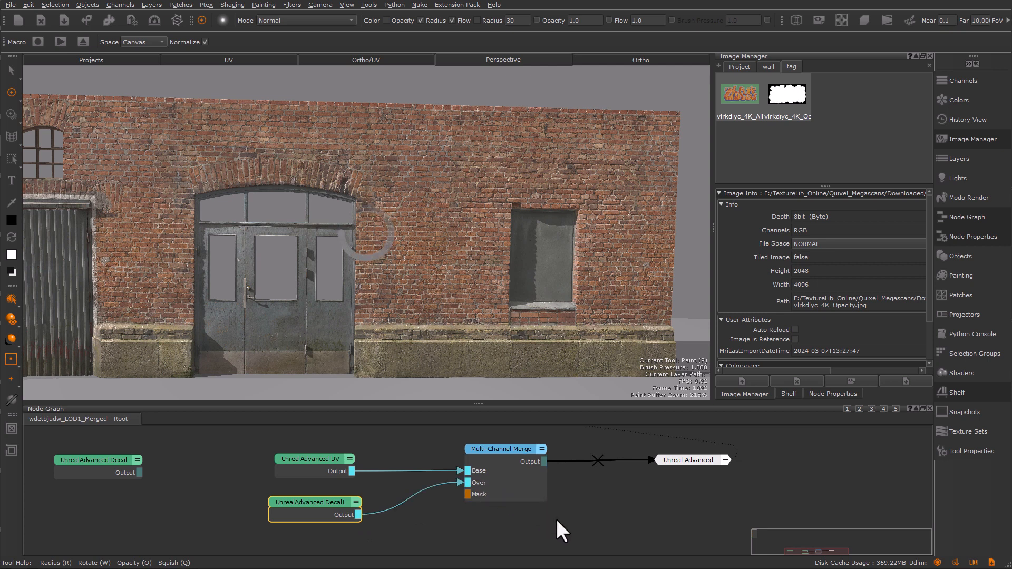
Show the projector transform of UnrealAdvanced Decal1 and create a temporary locator for it with Transform Selected Objects.
left_click(833, 394)
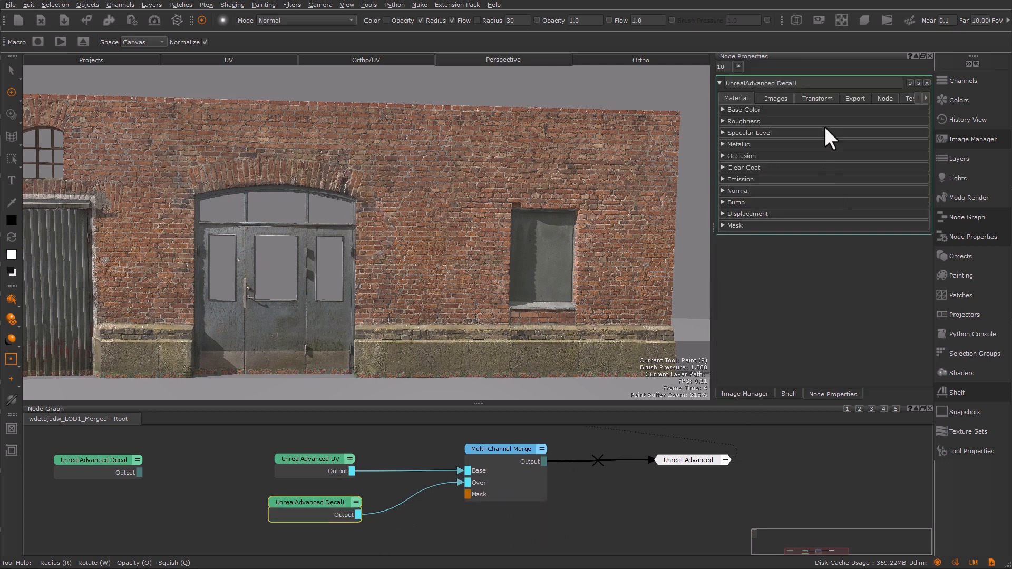
left_click(818, 98)
left_click(741, 184)
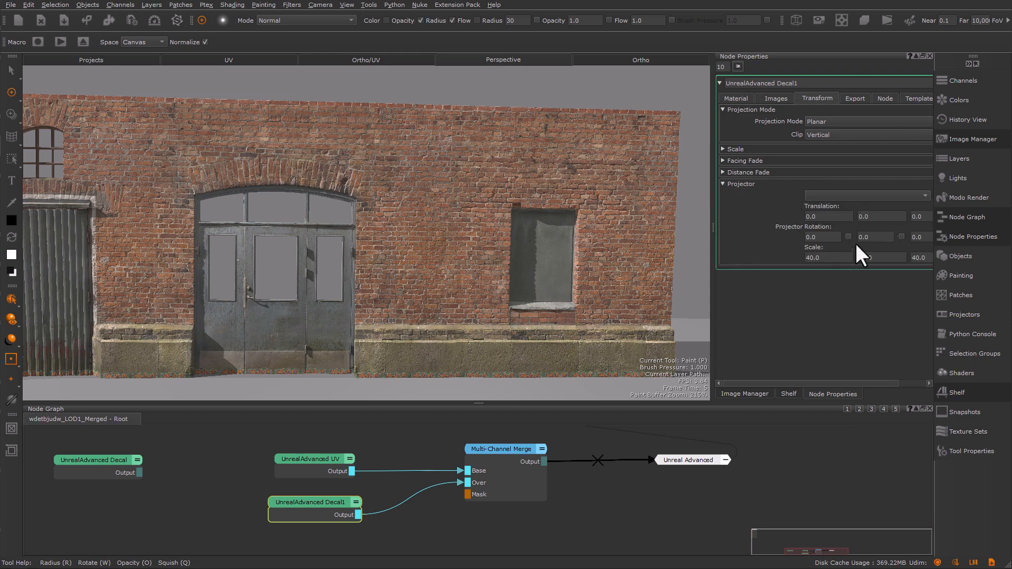
left_click_drag(12, 74, 35, 75)
Align the temporary locator to a close view of the wall between door and window, and enlarge the decal uniformly to a scale of about 282.
scroll(288, 231, "down", 10)
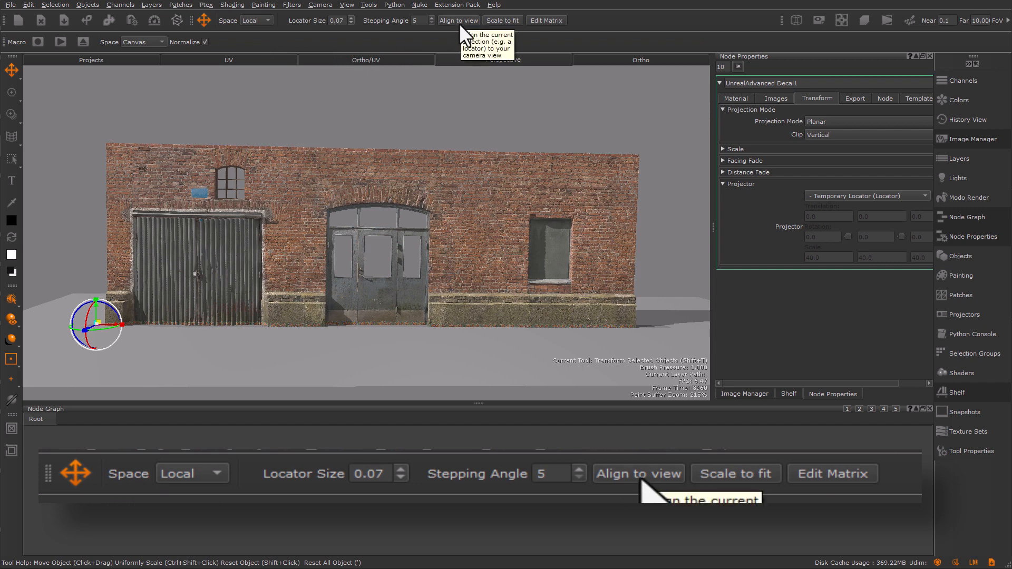
scroll(453, 182, "up", 5)
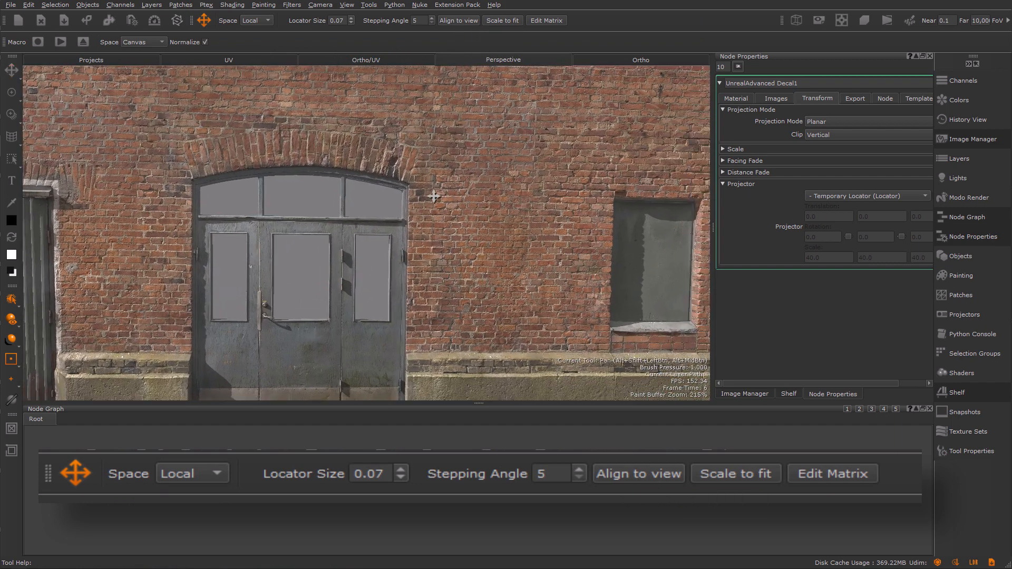
middle_click_drag(434, 196, 330, 185, "alt")
right_click_drag(330, 186, 421, 202, "alt")
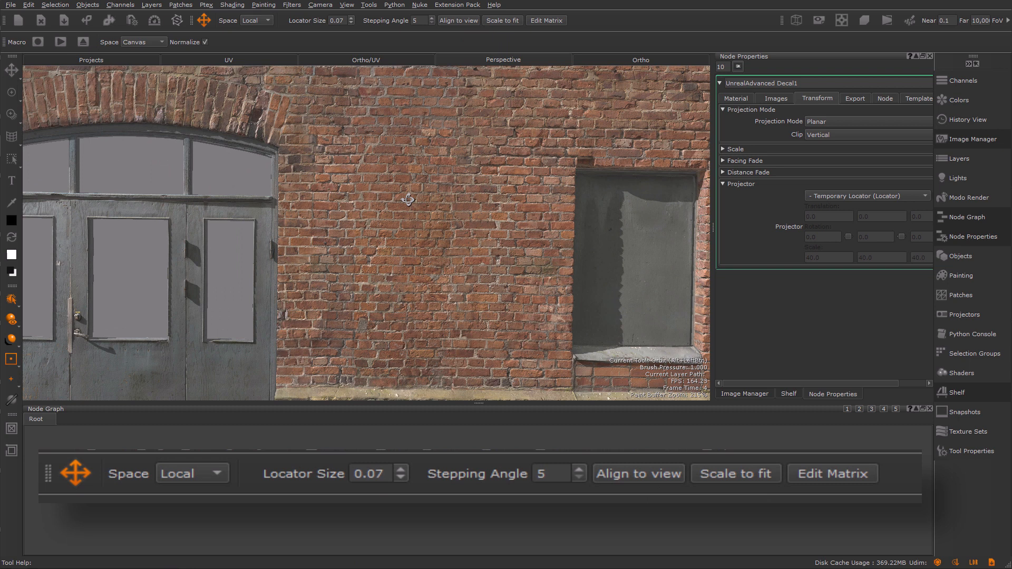
left_click(459, 22)
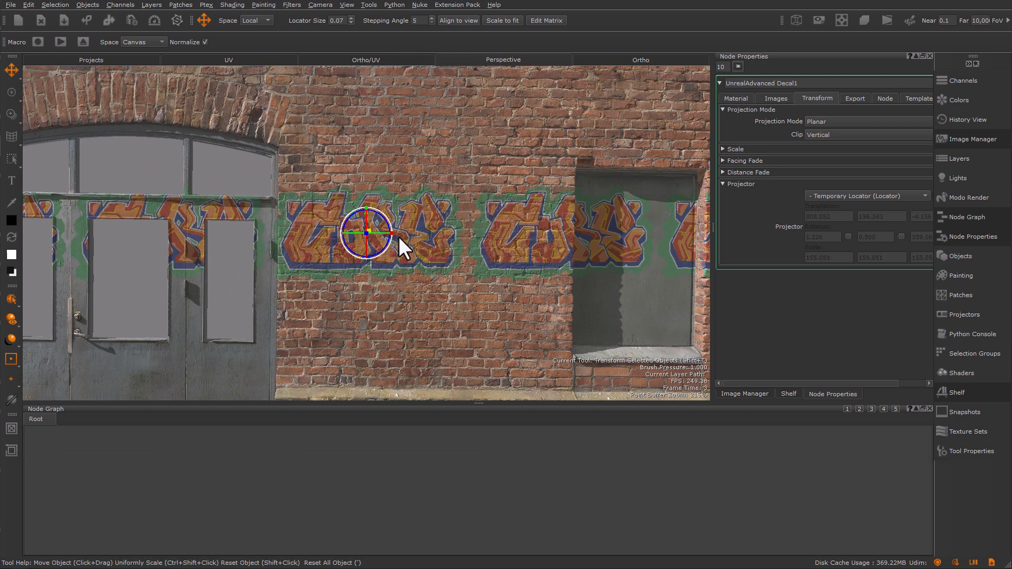
left_click_drag(392, 233, 442, 249, "ctrl+shift")
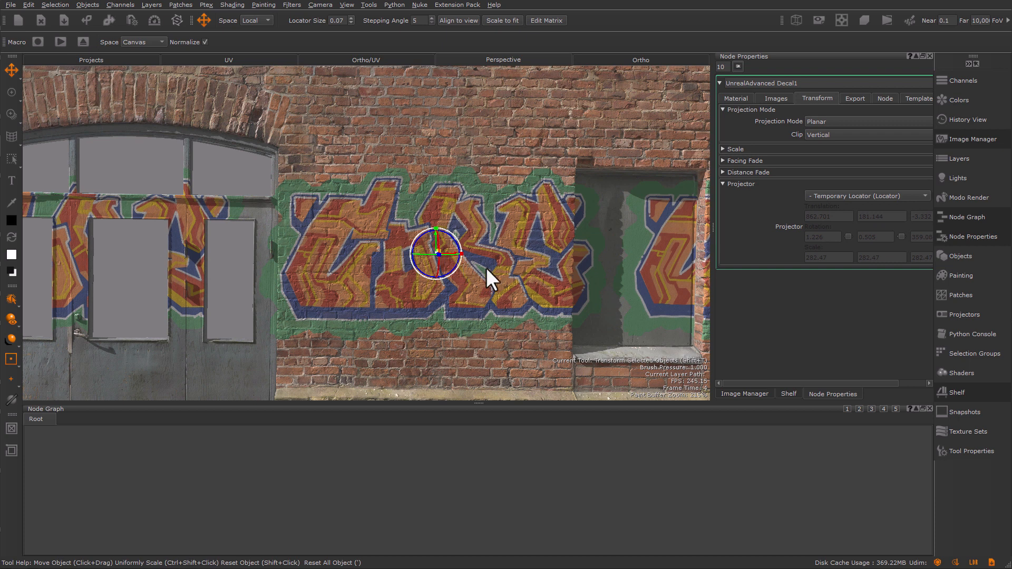
Set the decal's Clip to Both and move the decal slightly lower on the brick wall.
left_click(837, 138)
left_click(830, 142)
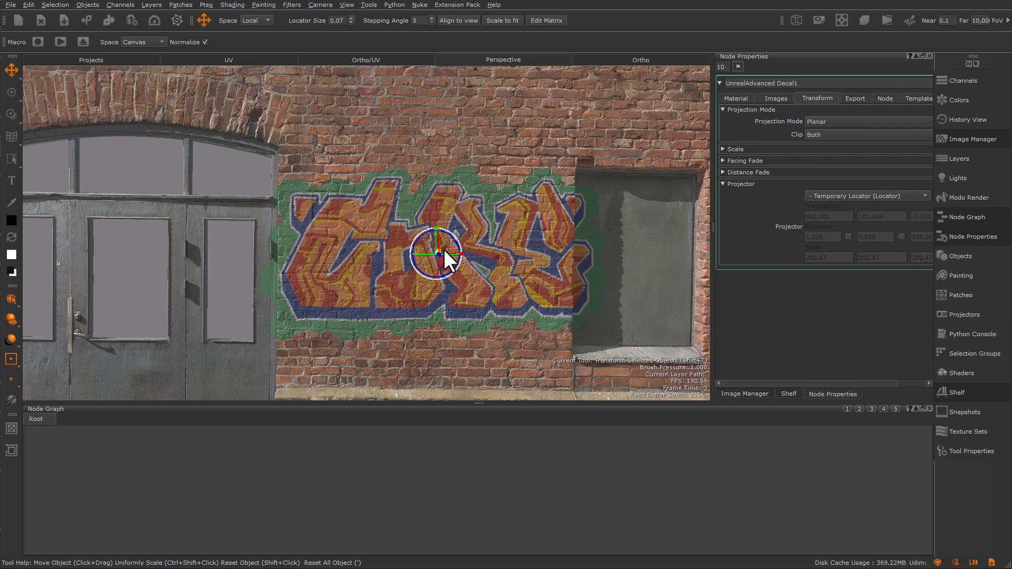
left_click_drag(438, 251, 448, 269)
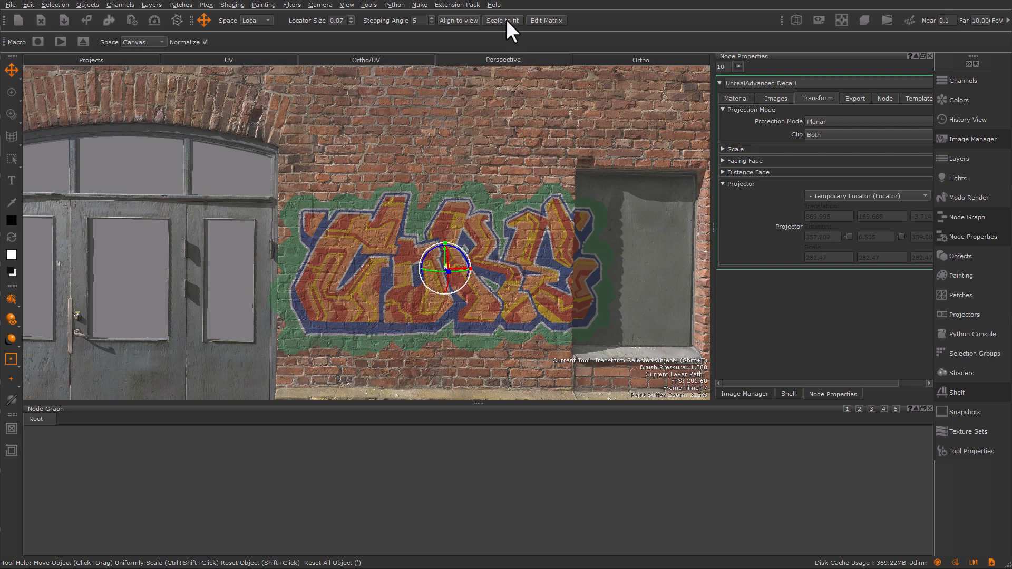
Try scaling the decal's locator to fit the entire wall, and undo the scaling.
right_click_drag(507, 91, 376, 147, "alt")
middle_click_drag(382, 176, 416, 202, "alt")
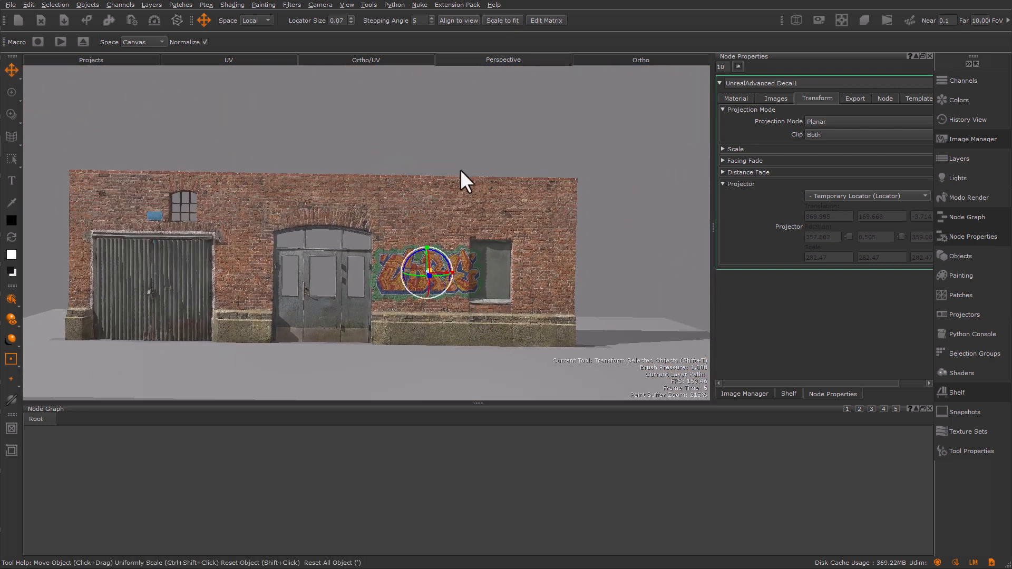
left_click(502, 23)
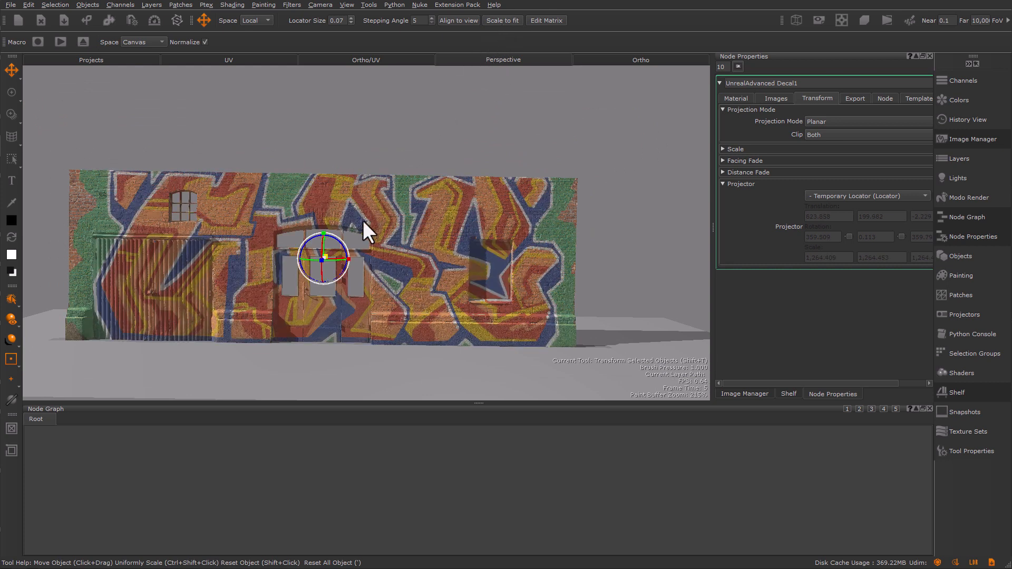
key("ctrl+z")
Raise the decal slightly, scale it to fit the entire wall, and return to the Paint tool.
left_click_drag(331, 257, 325, 233)
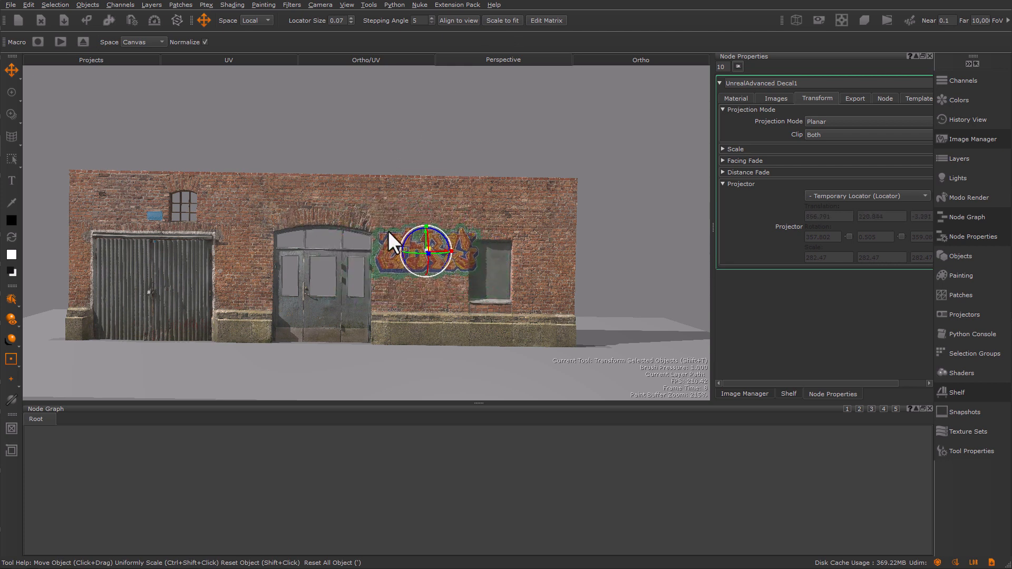
left_click(490, 23)
key("p")
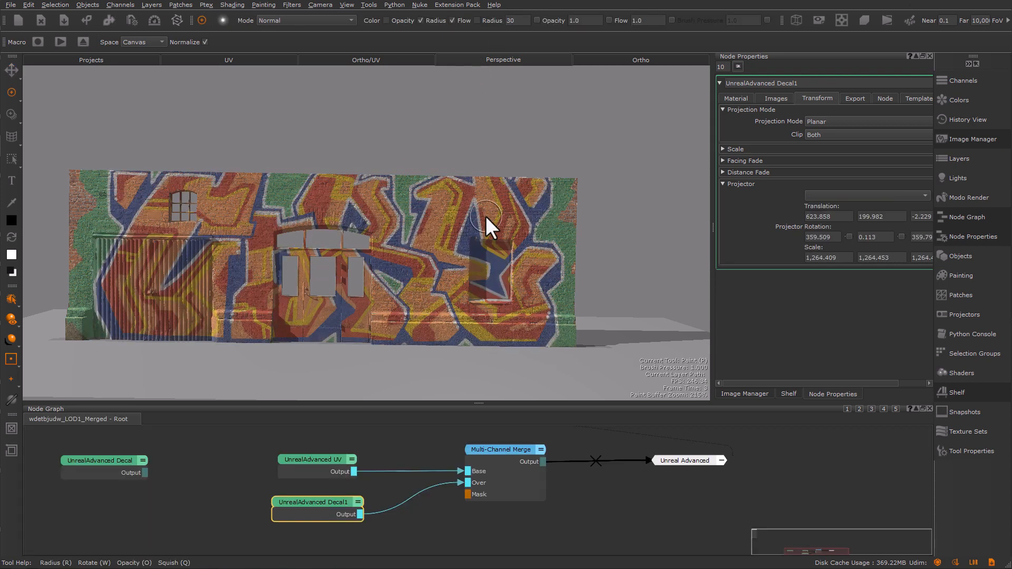
Bring back the decal's temporary locator with Transform Selected Objects and rotate the decal in steps by about 10 degrees in the wall plane.
left_click(11, 75)
mouse_move(325, 251)
left_mouse_down()
mouse_move(419, 267)
mouse_move(338, 230)
mouse_move(432, 251)
left_mouse_up()
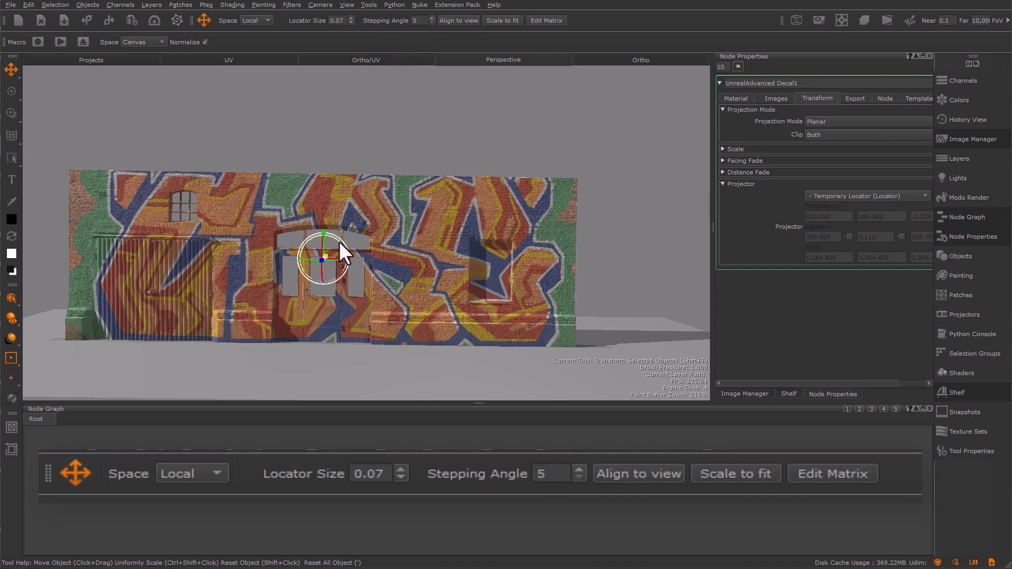
mouse_move(340, 243)
left_mouse_down("ctrl")
mouse_move(346, 257)
mouse_move(343, 232)
left_mouse_up("ctrl")
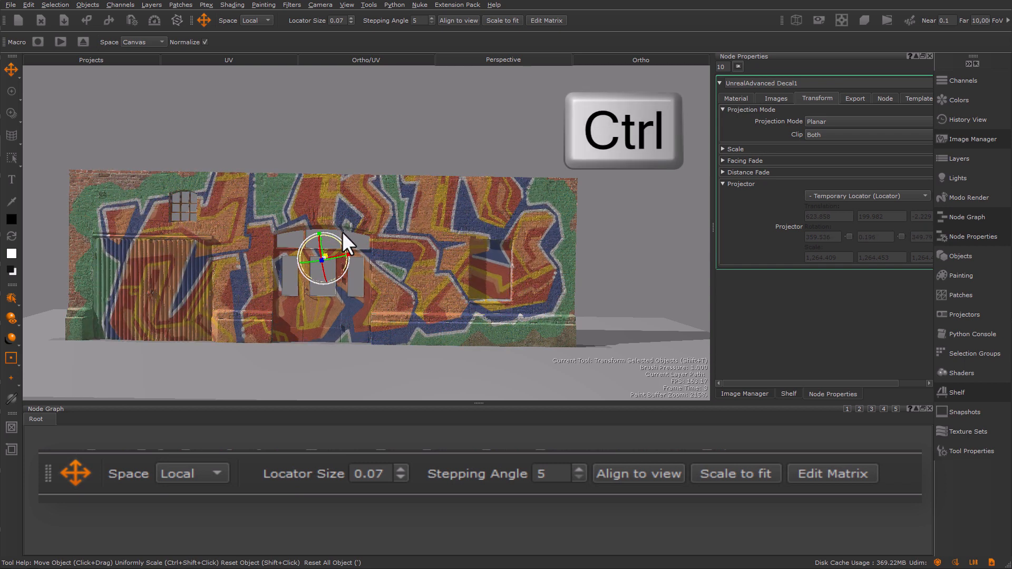
Set the locator's Stepping Angle to 45.
double_click(417, 21)
type("4")
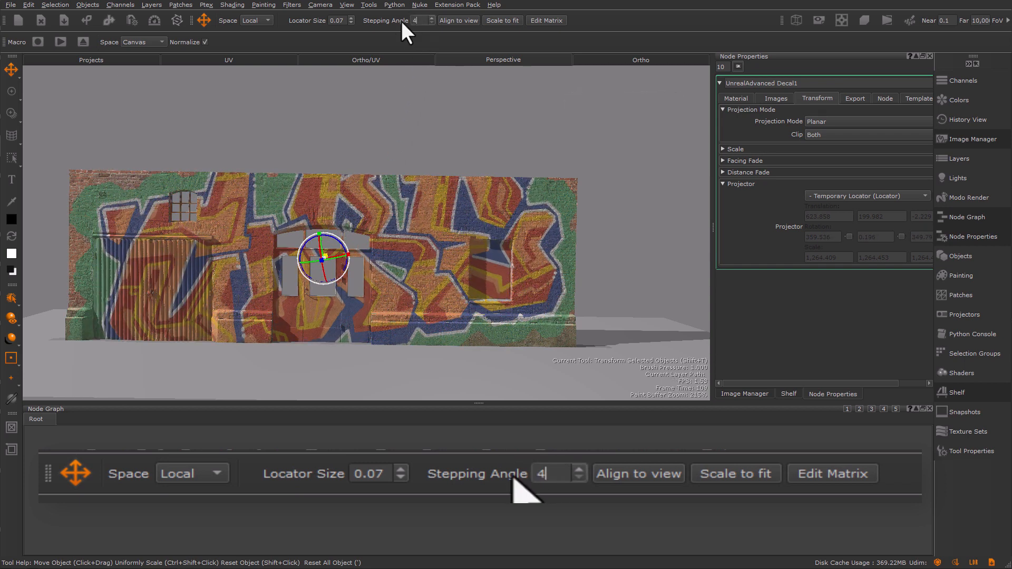
type("5")
key("Return")
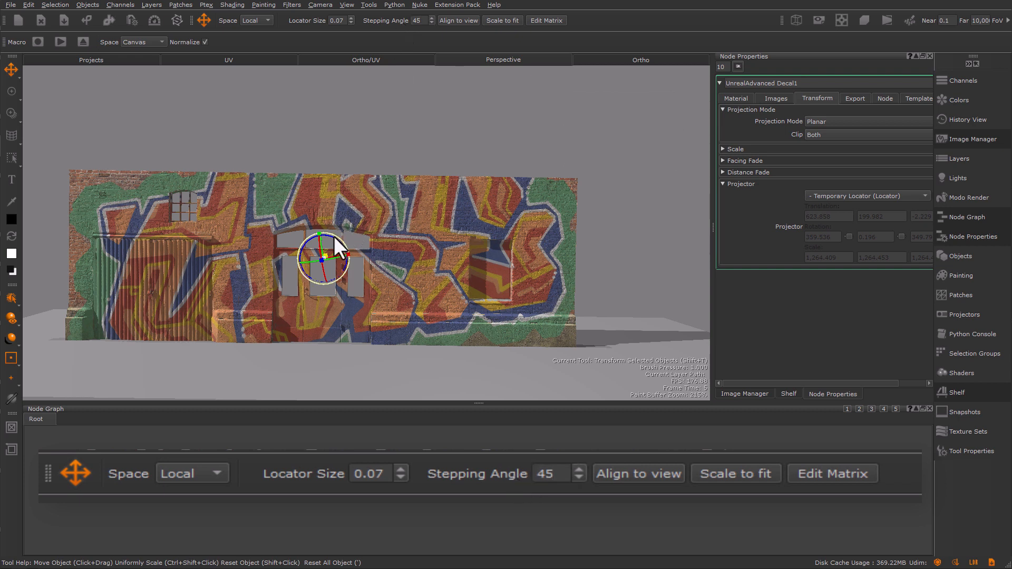
Try rotating the decal in 45-degree steps in the wall plane, and set the locator's size to 0.19.
left_click_drag(333, 237, 363, 213)
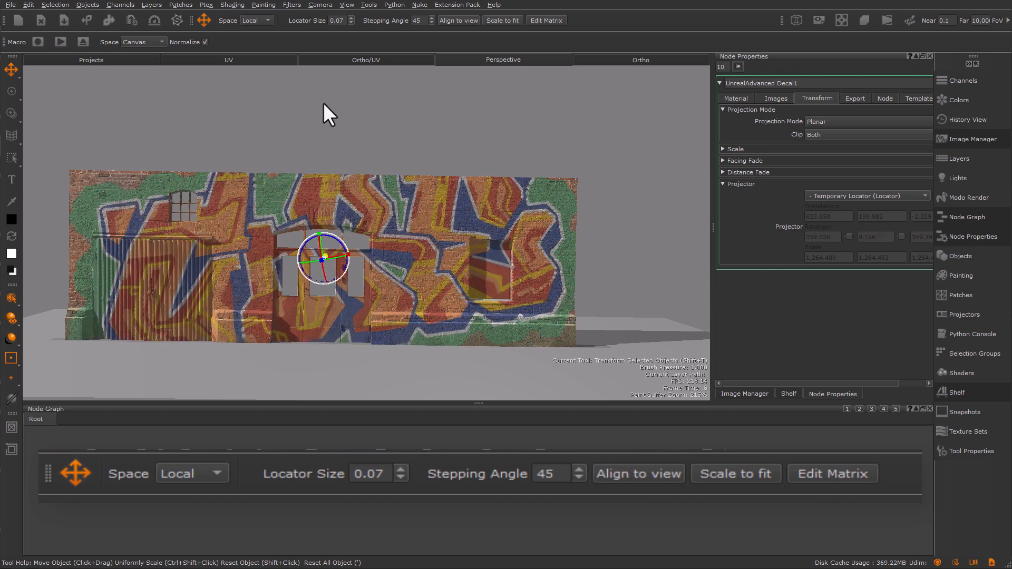
left_click(351, 18)
left_click(352, 18)
left_click(351, 18)
left_click(351, 18)
left_click(351, 17)
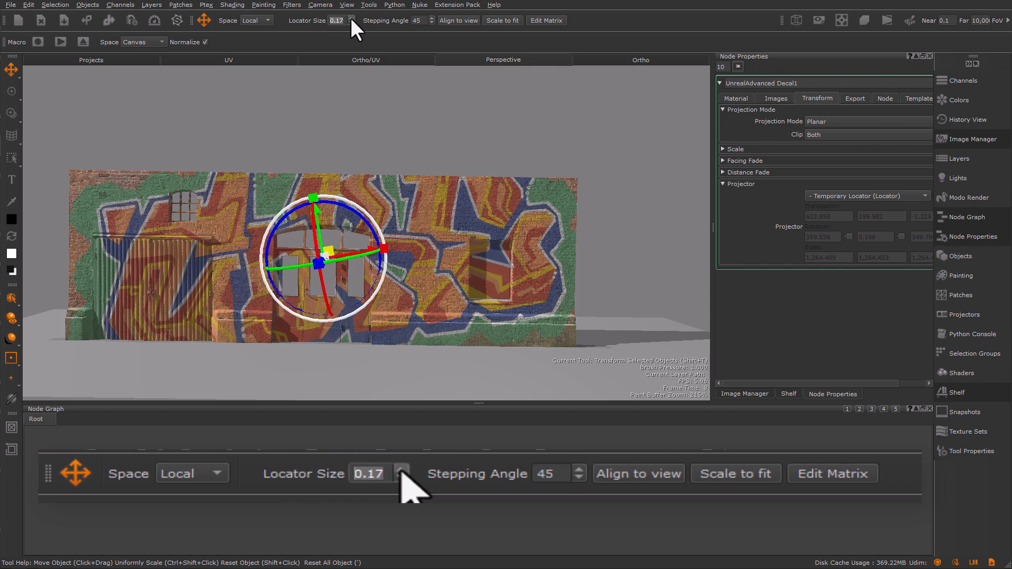
left_click(351, 18)
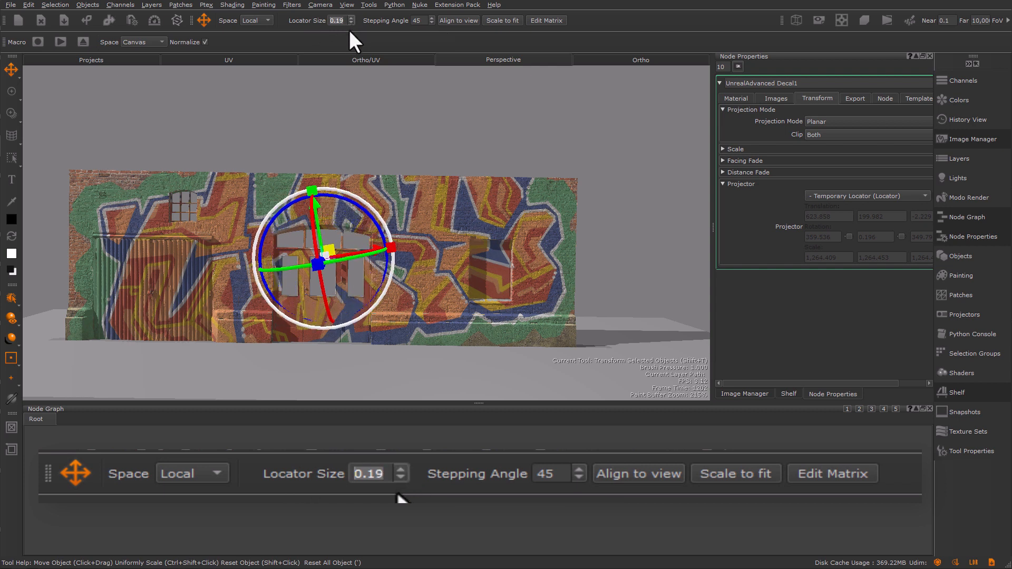
Switch the locator's transform space to Global to compare its axis orientation, and return it to Local.
left_click(253, 21)
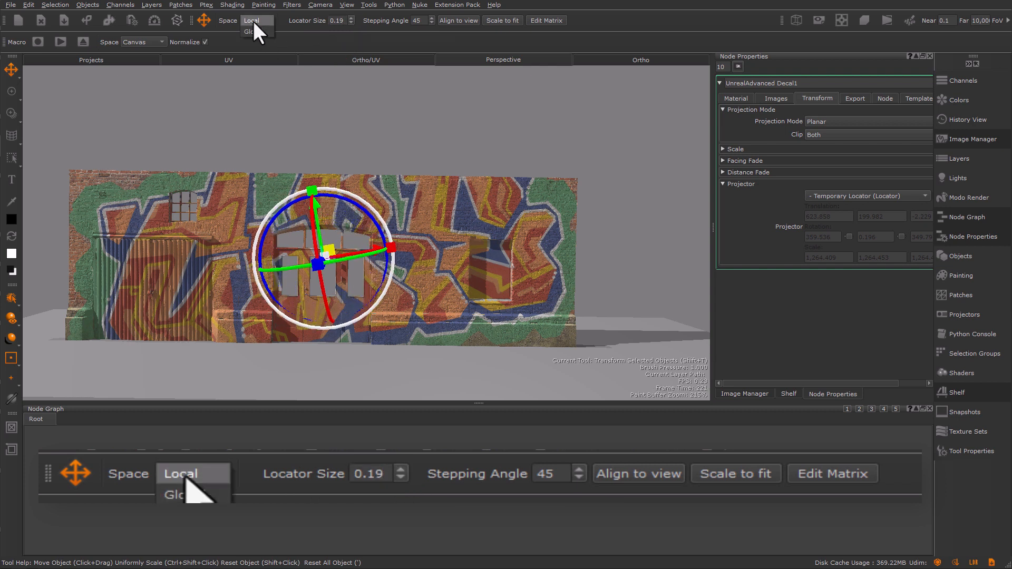
left_click(258, 30)
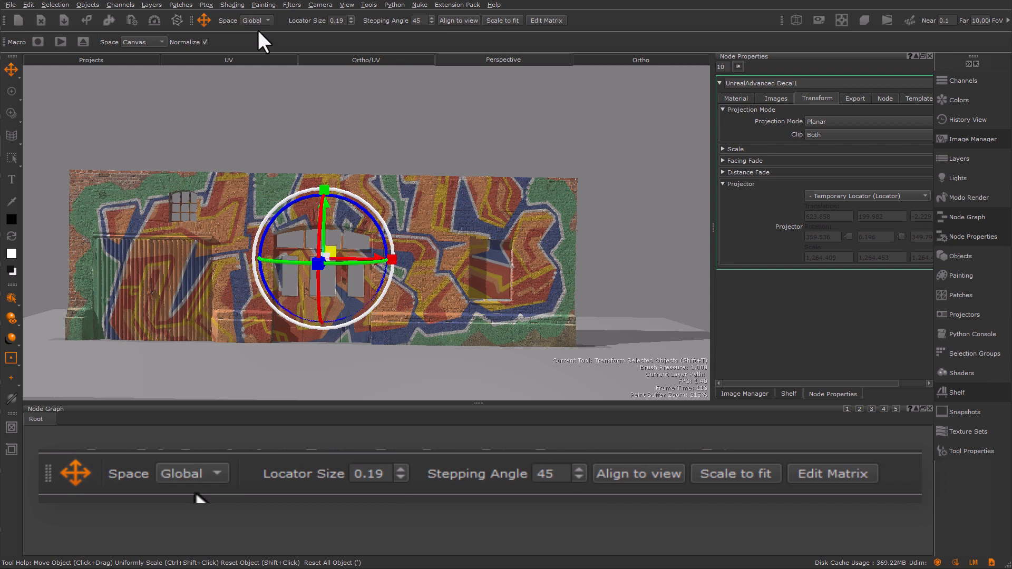
left_click(260, 20)
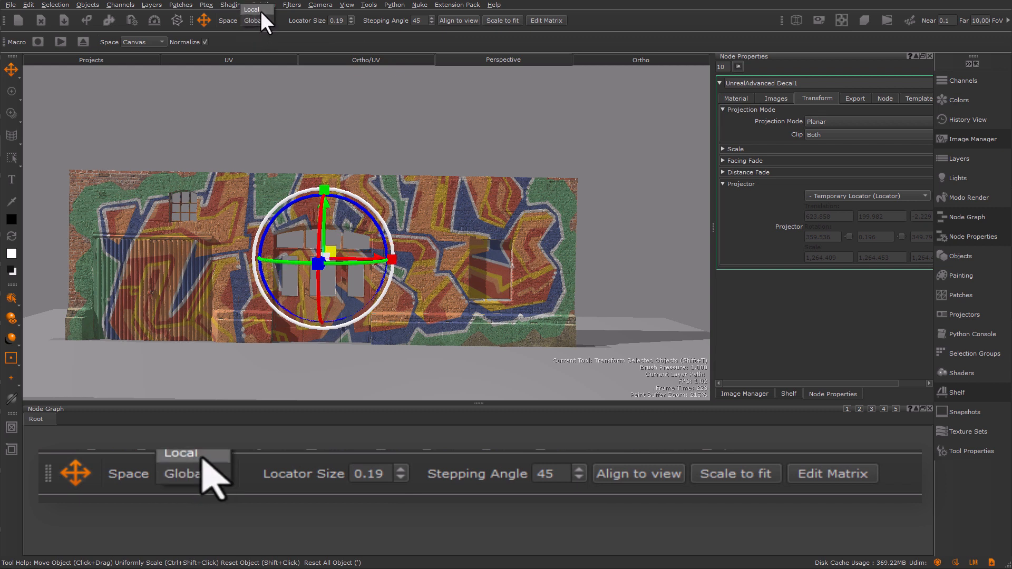
left_click(261, 11)
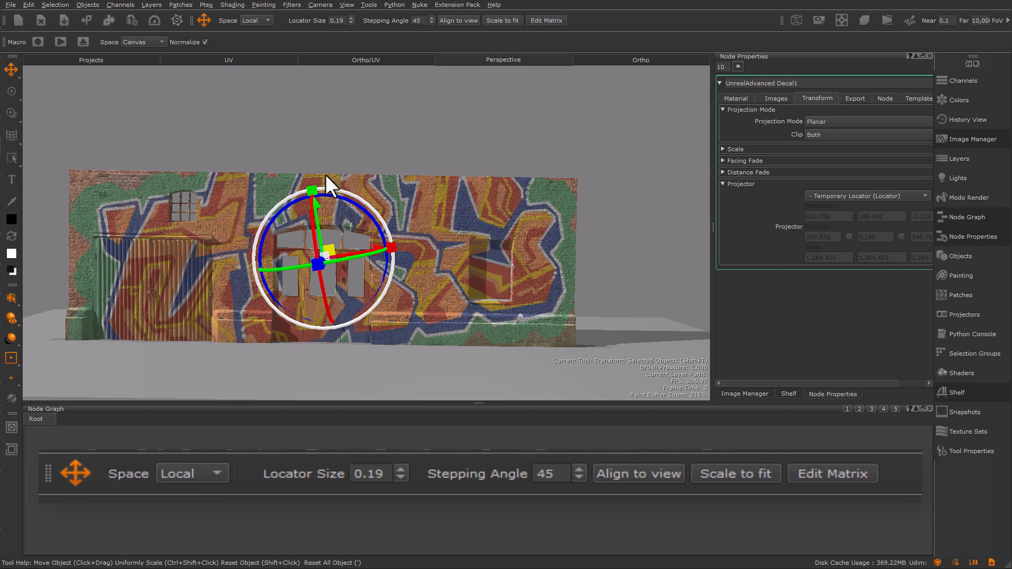
Scale the graffiti decal down uniformly and place it on the brick between the arched door and the adjacent rectangular window.
left_click_drag(330, 252, 435, 252)
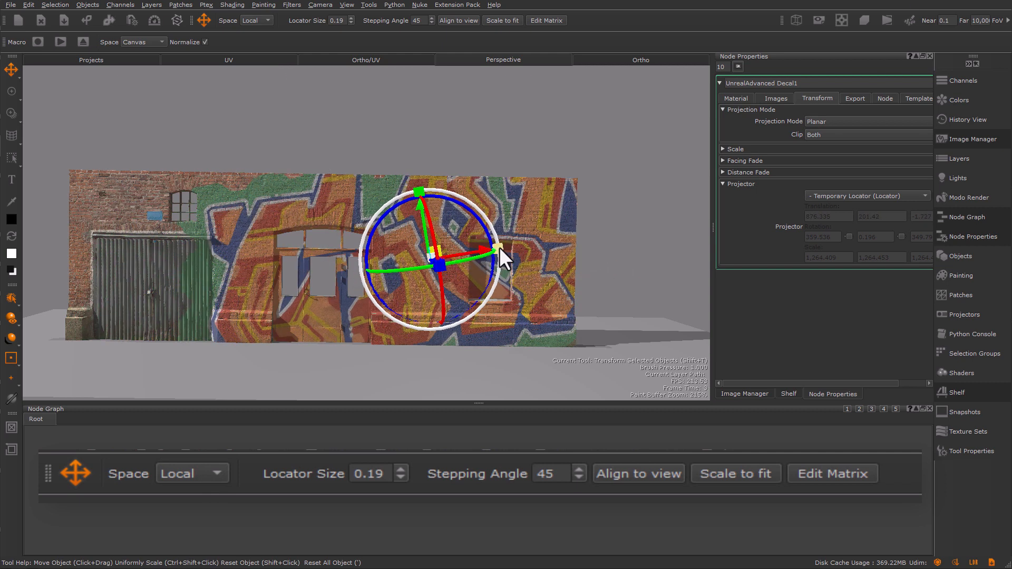
left_click_drag(498, 248, 499, 246, "ctrl+shift")
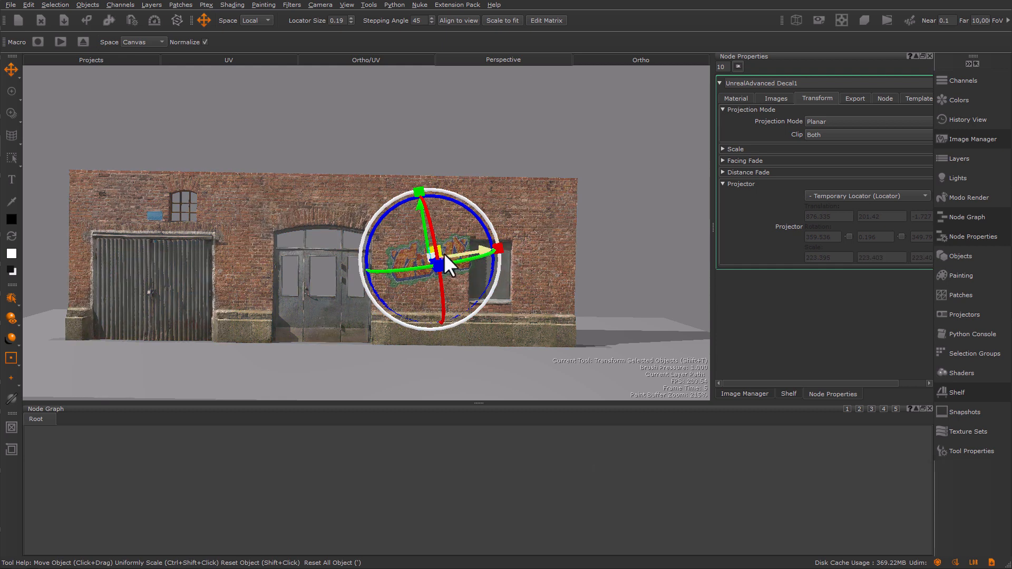
left_click_drag(432, 249, 429, 272)
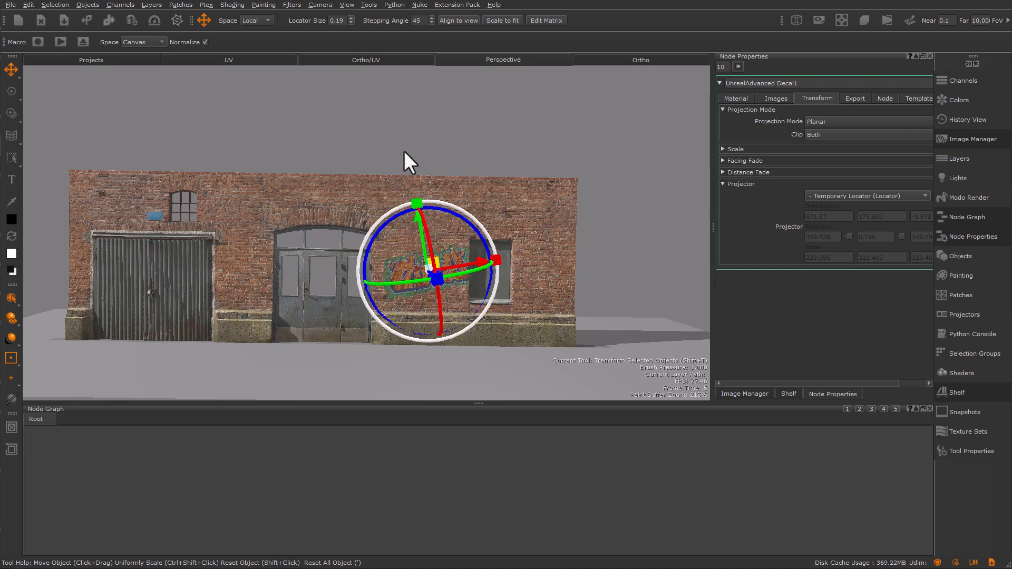
Reduce the Locator Size to 0.13 for the smaller decal.
left_click(352, 23)
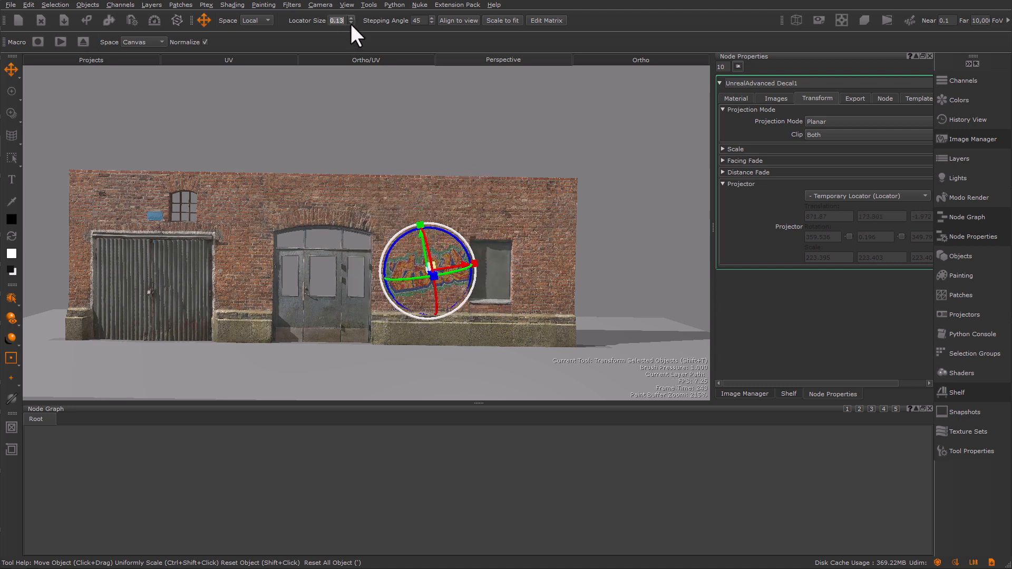